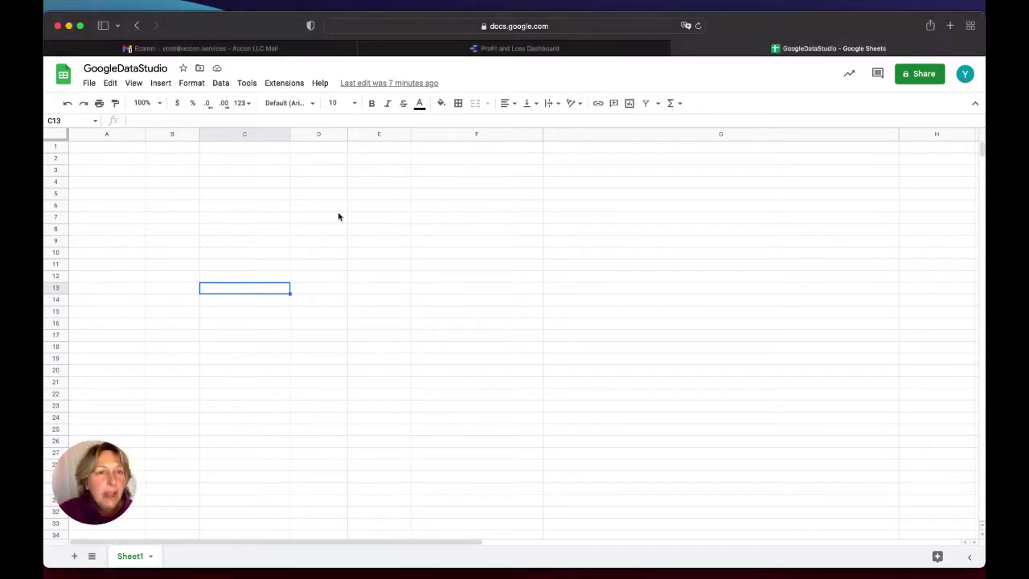
Open the G-Accon for XERO Standard Reports tool from Extensions
click(295, 85)
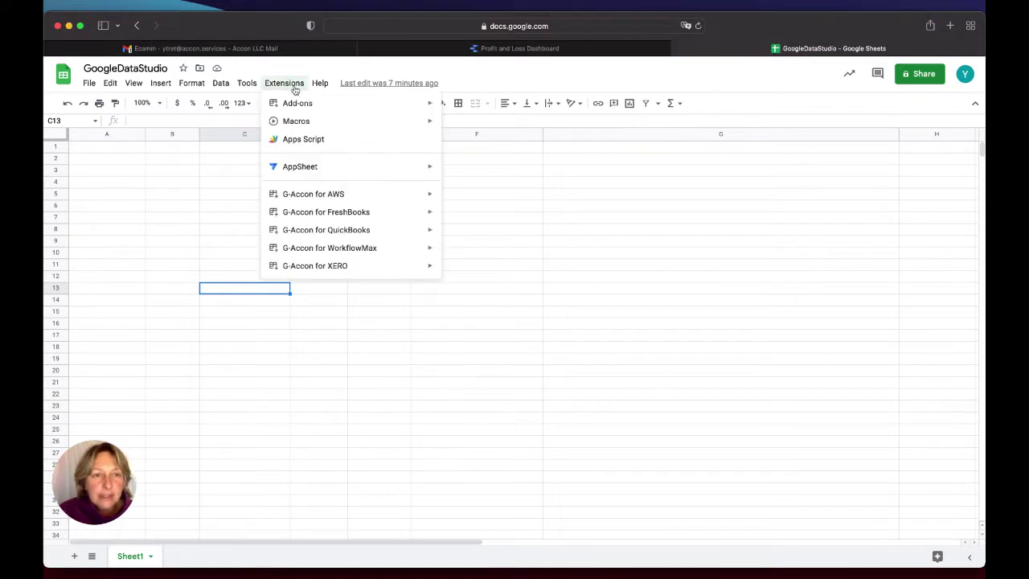
mouse_move(367, 273)
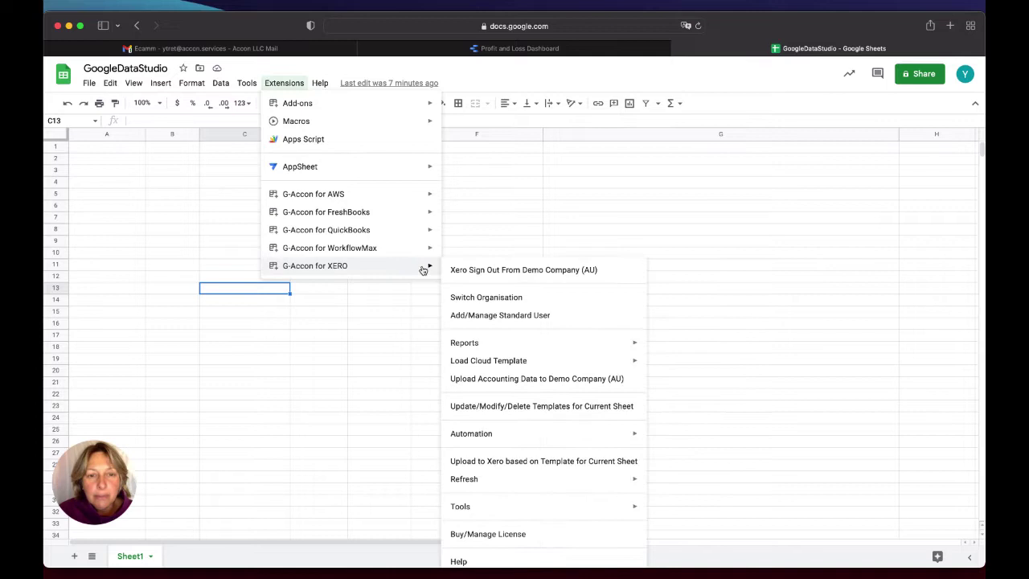
mouse_move(478, 345)
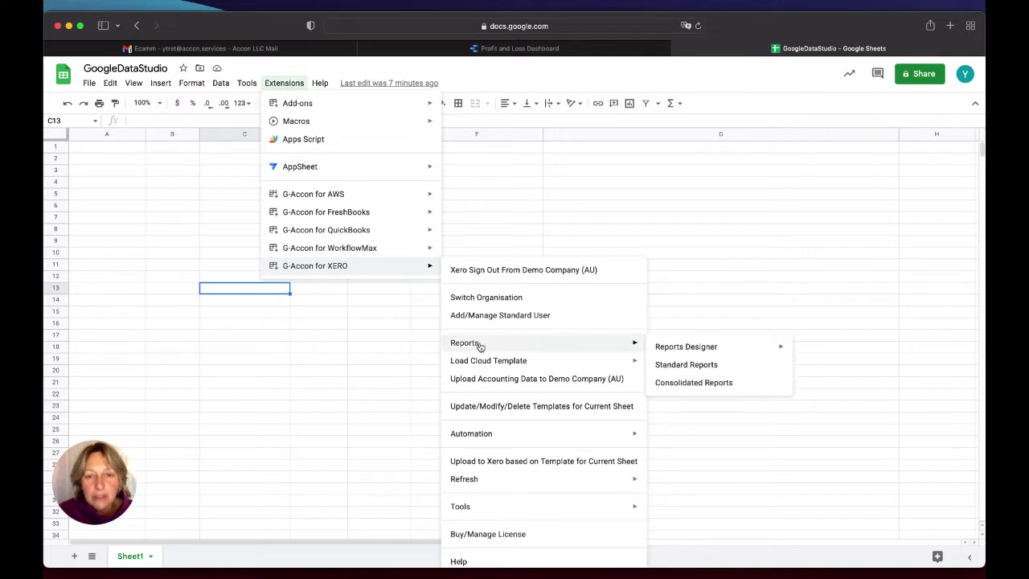
click(663, 368)
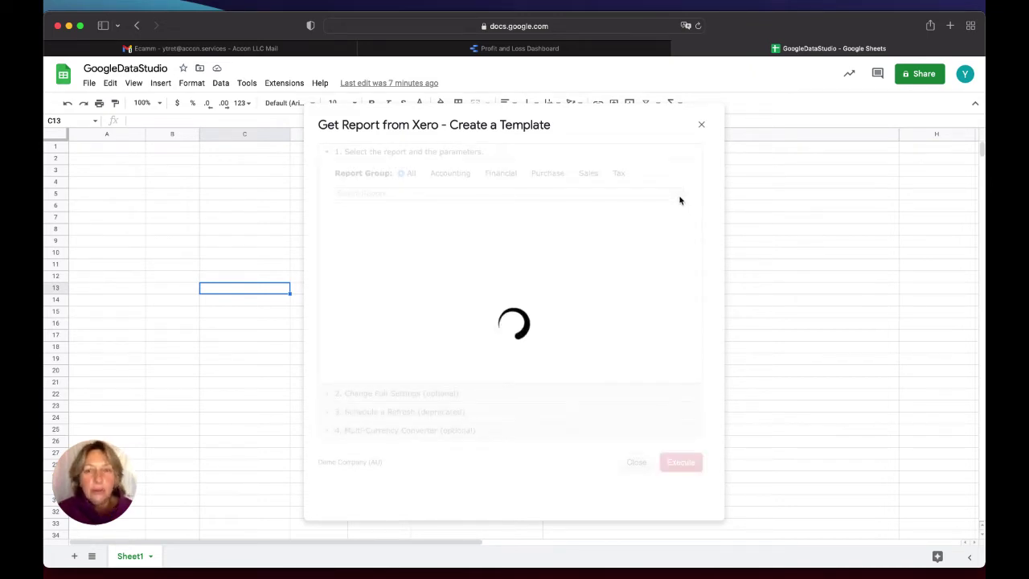
Choose the Profit And Loss report with Historical layout and expand Change Pull Settings
click(679, 199)
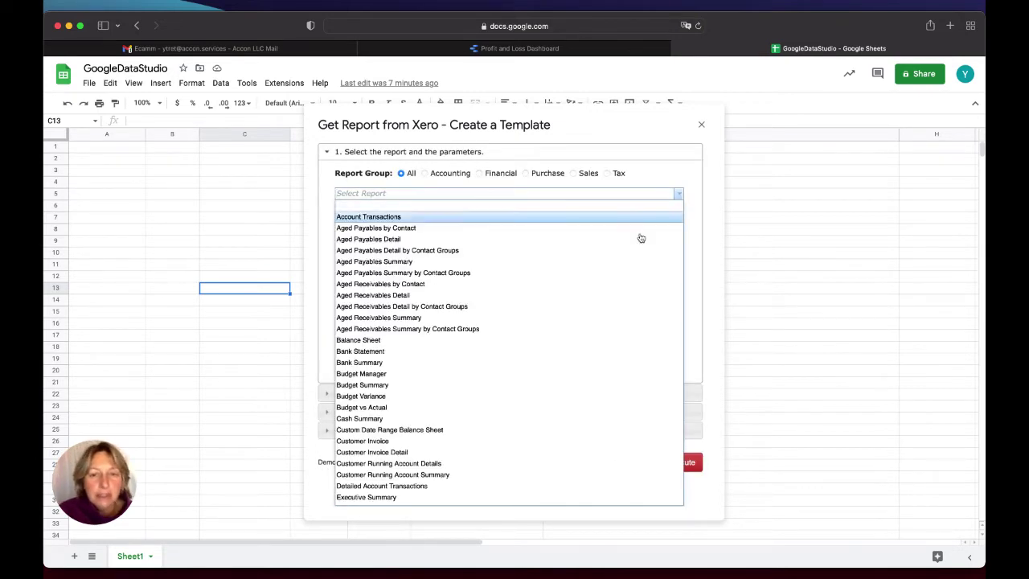
scroll(572, 393, down, 3)
scroll(572, 393, down, 3)
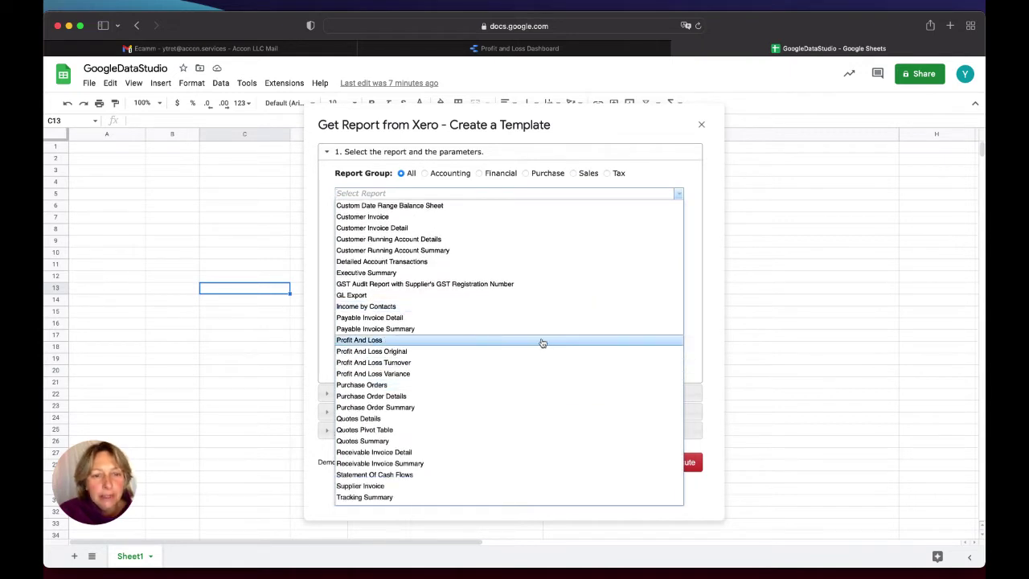
click(541, 341)
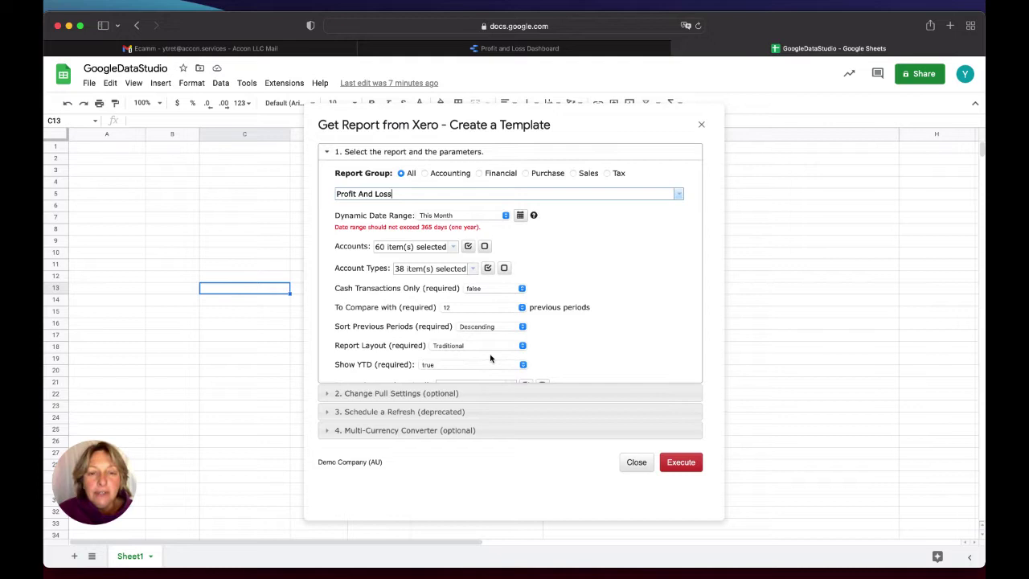
click(521, 350)
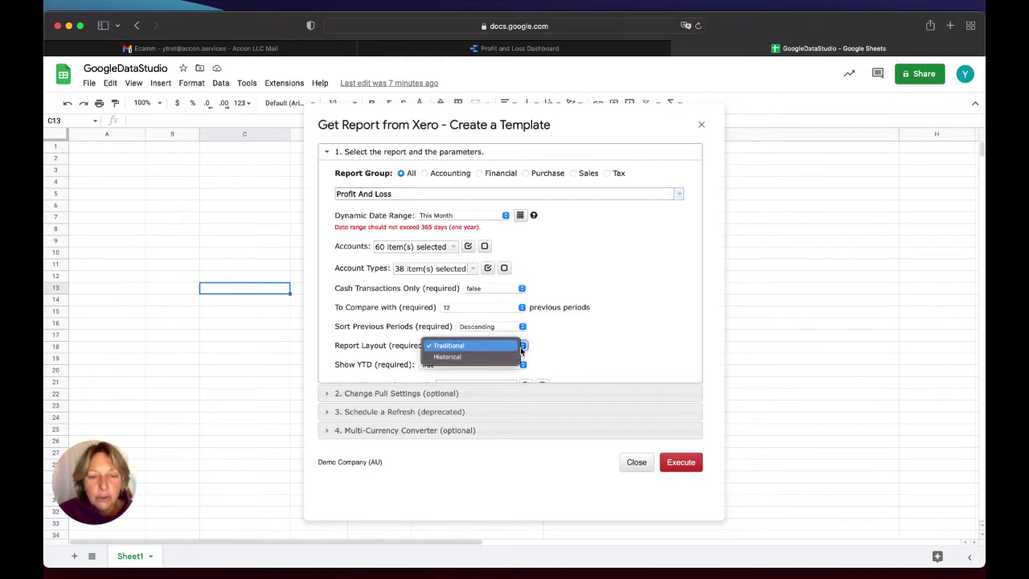
click(507, 358)
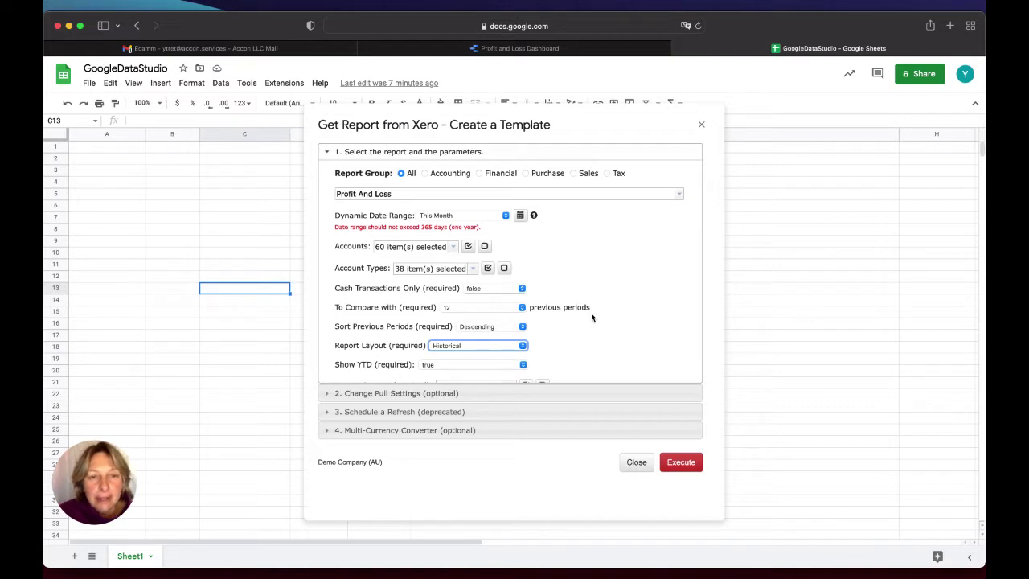
scroll(591, 317, down, 2)
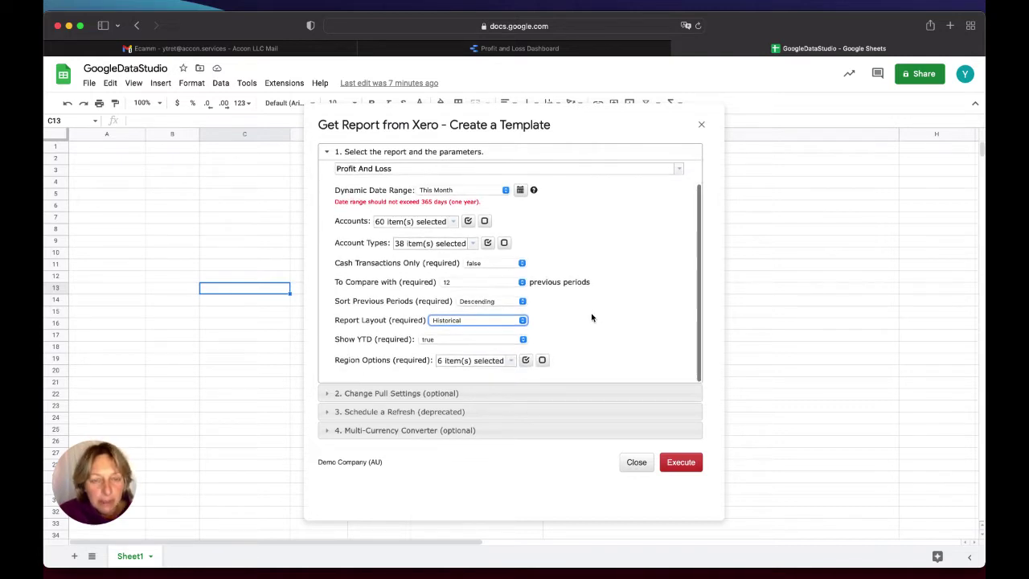
click(483, 394)
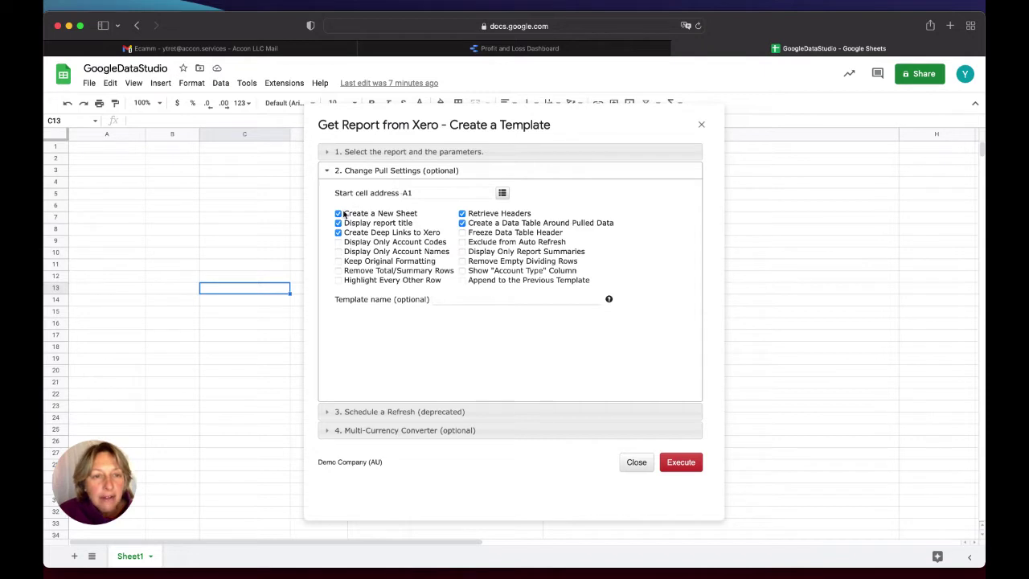
Uncheck report title, Xero deep links and data table options, then execute the pull
click(338, 224)
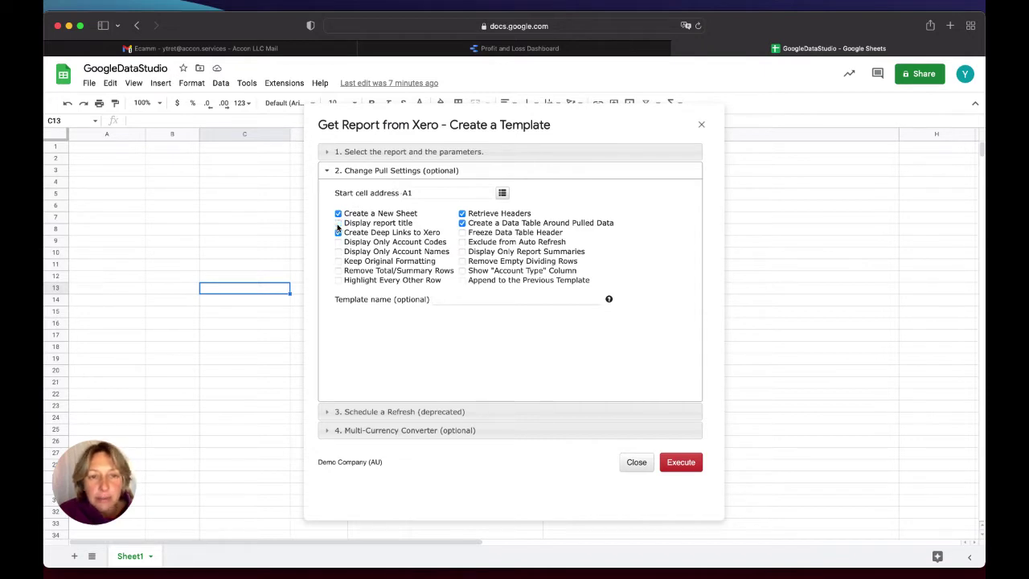
click(338, 232)
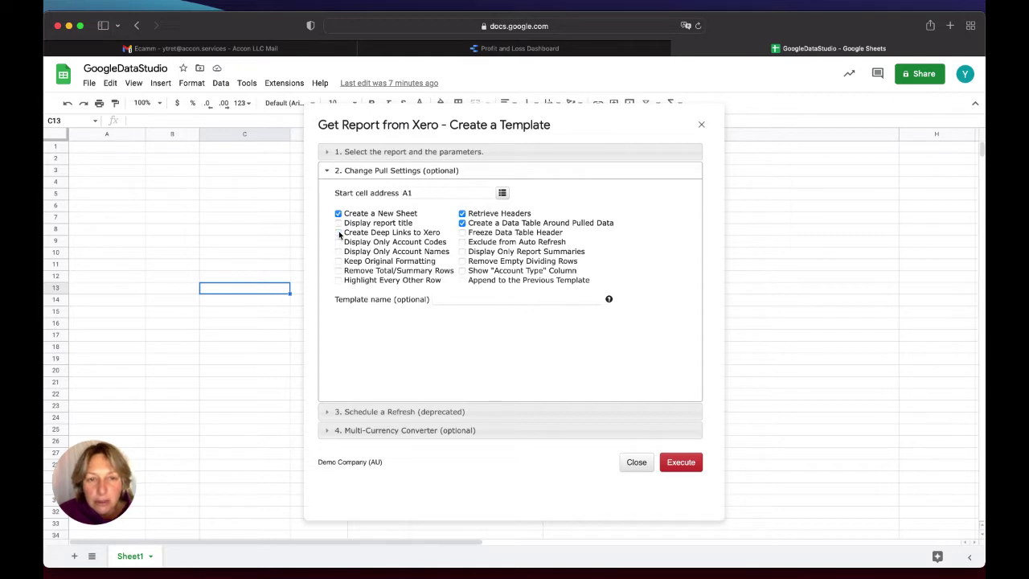
click(462, 224)
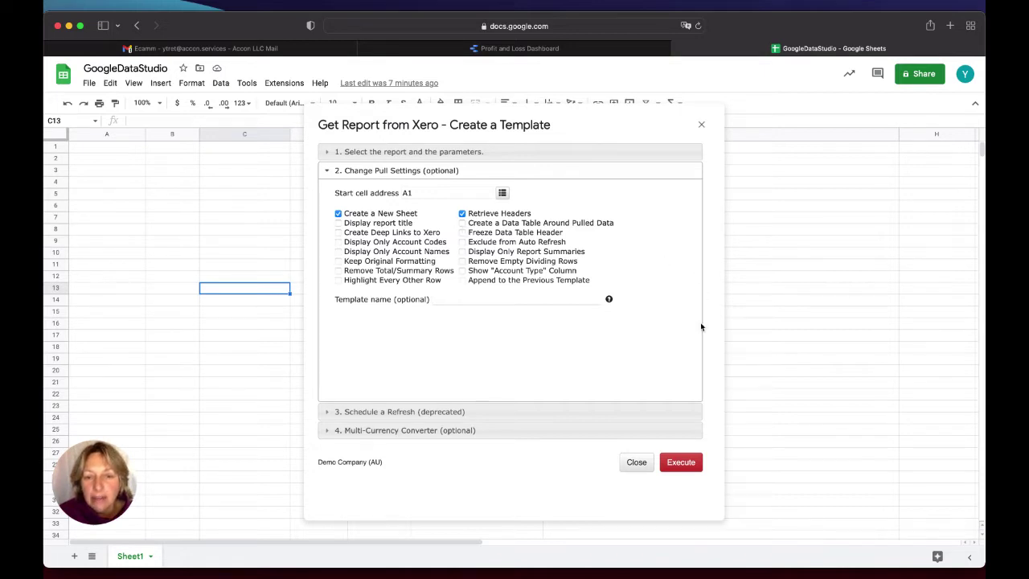
click(685, 466)
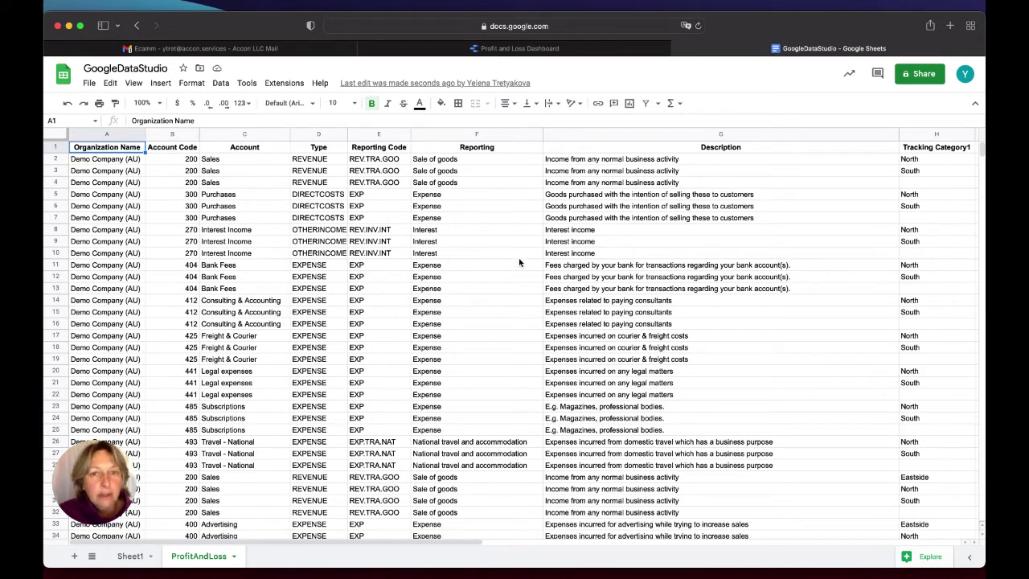
Select header row 1 of the new ProfitAndLoss sheet
click(58, 147)
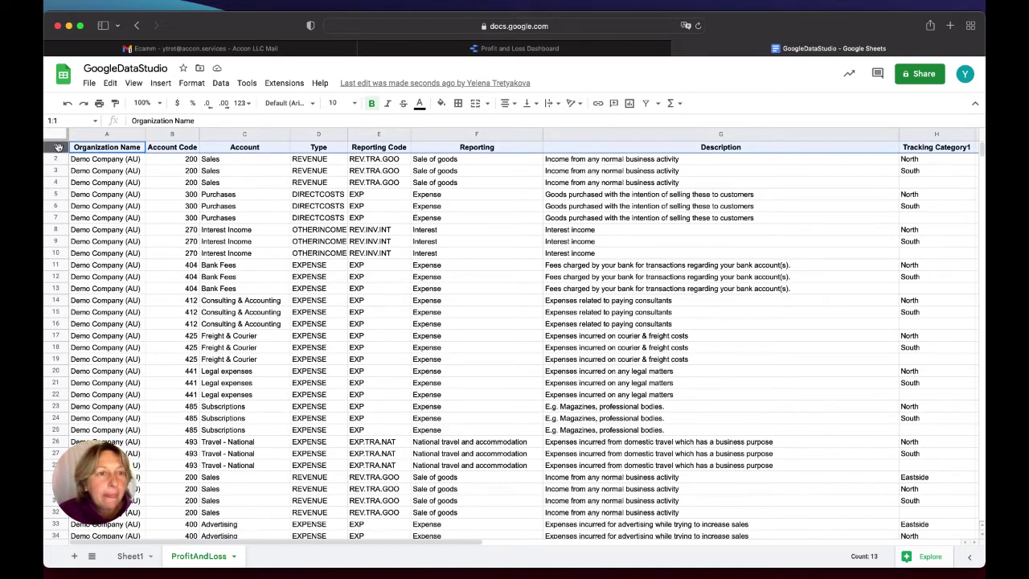
Start a new workflow named 'workflow # 1', reusing that text as its description
click(289, 84)
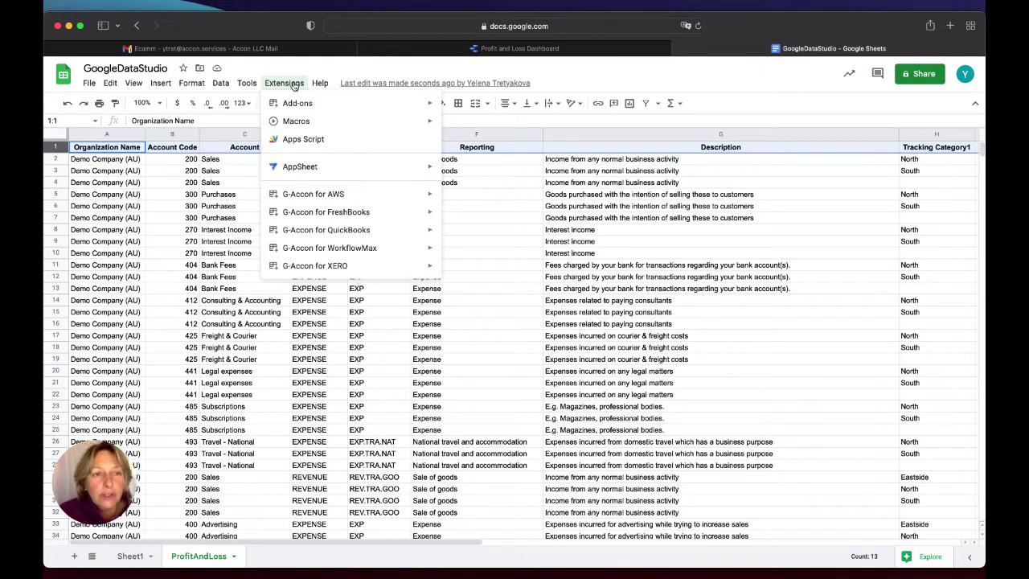
mouse_move(351, 270)
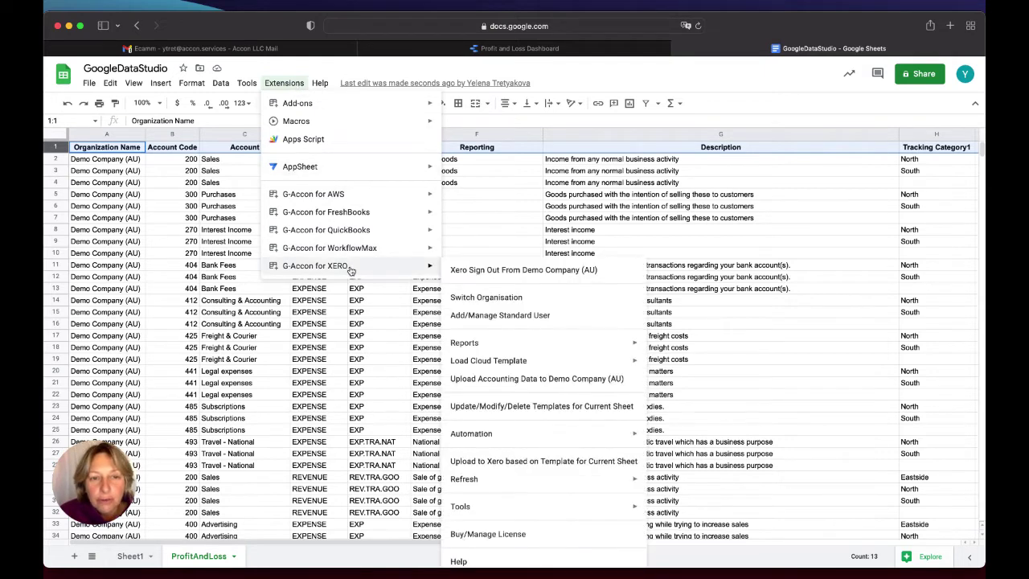
mouse_move(508, 440)
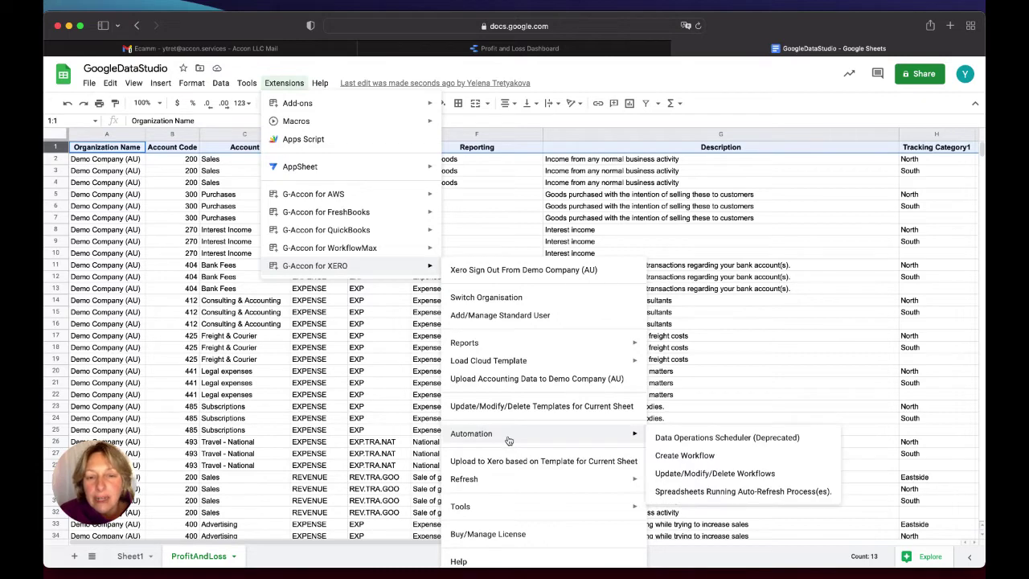
click(673, 456)
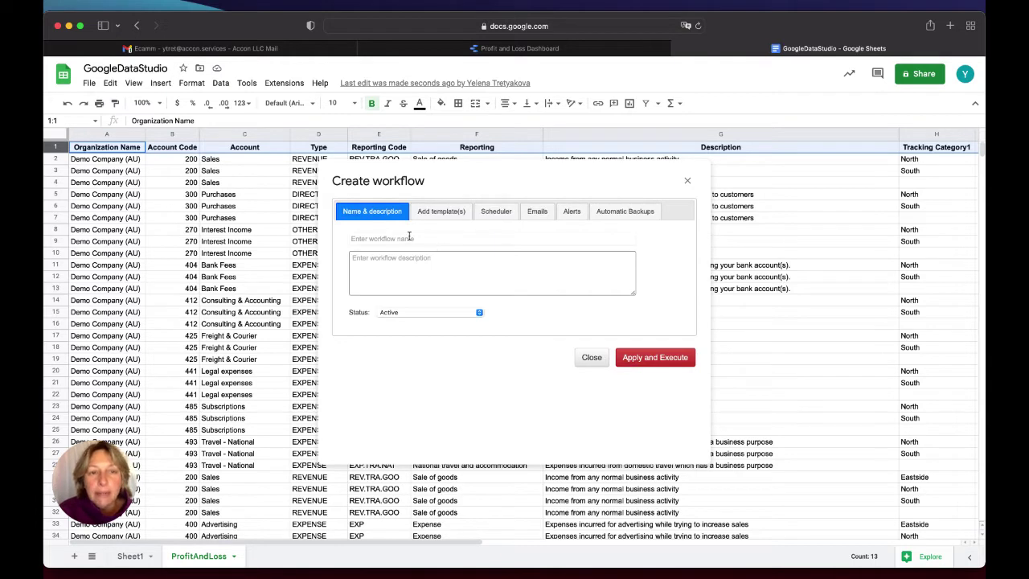
click(409, 237)
text(wor)
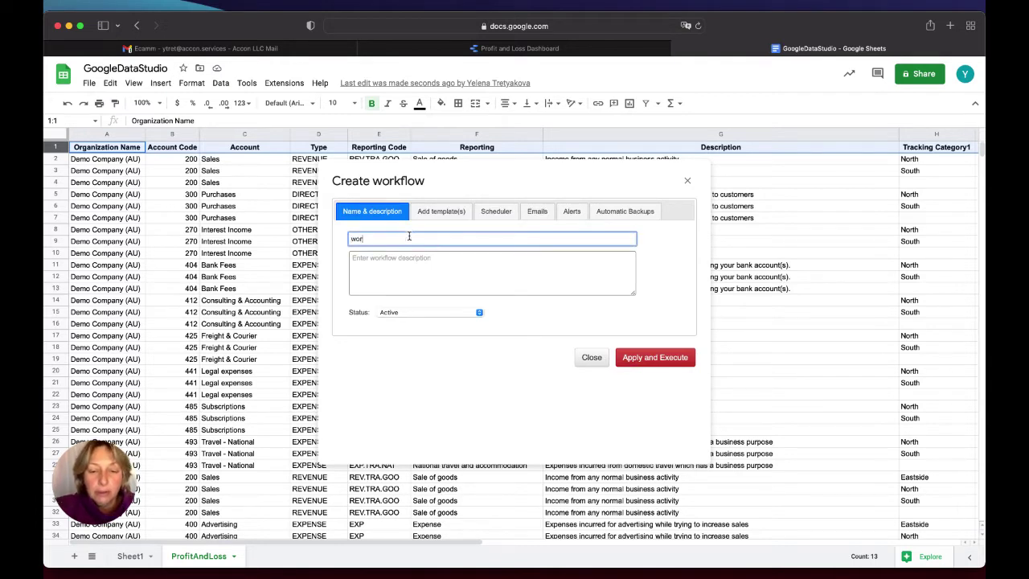
text(kflow # 1)
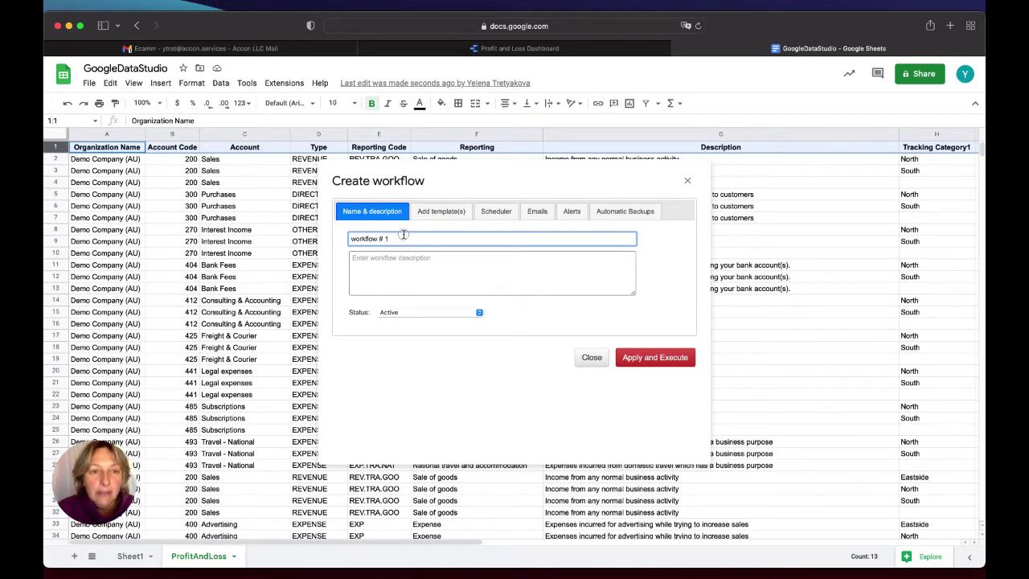
triple_click(402, 238)
key(super+c)
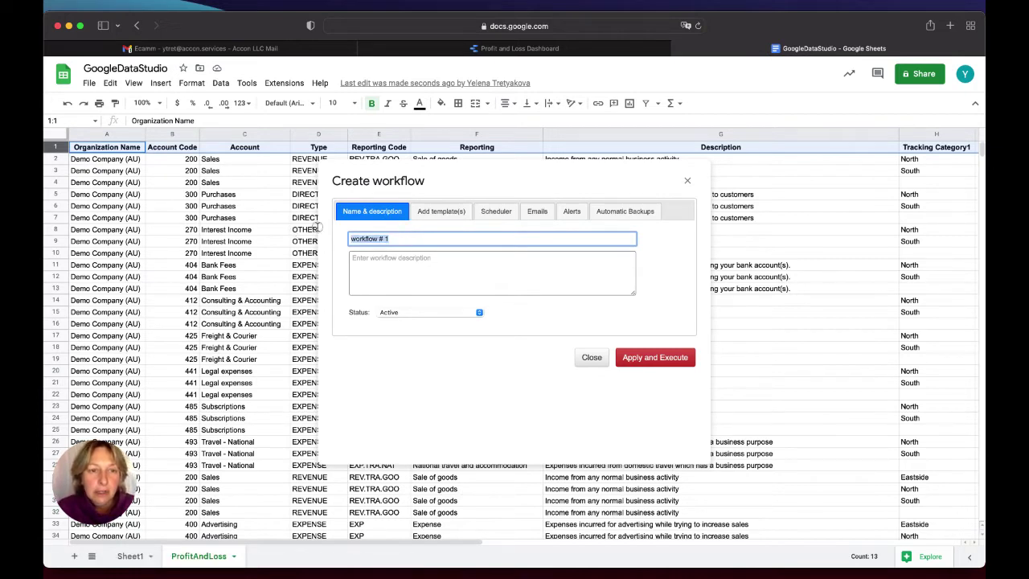
click(391, 263)
key(super+v)
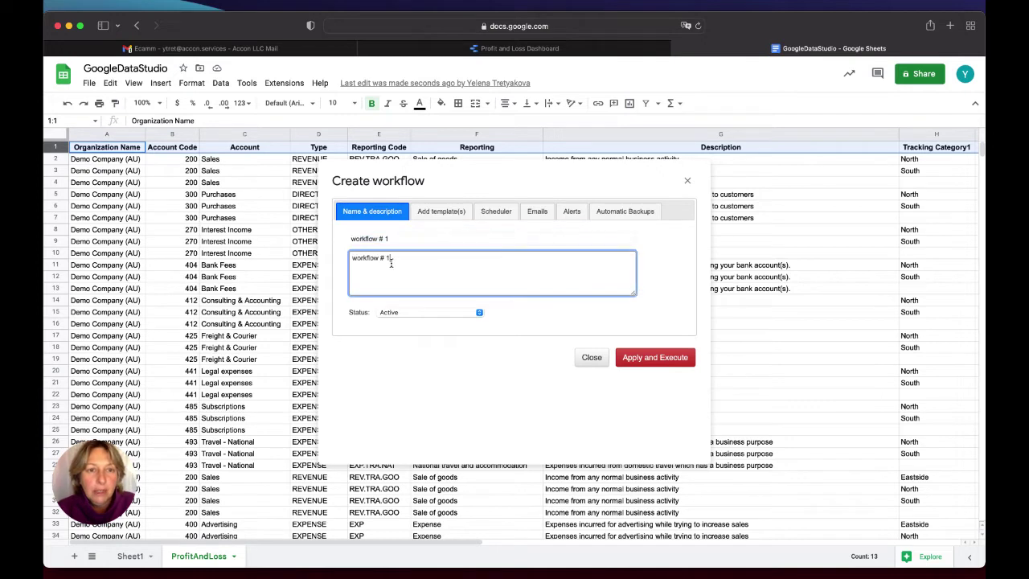
Add the ProfitAndLoss template, schedule it daily around 2 a.m., and apply and execute
click(438, 211)
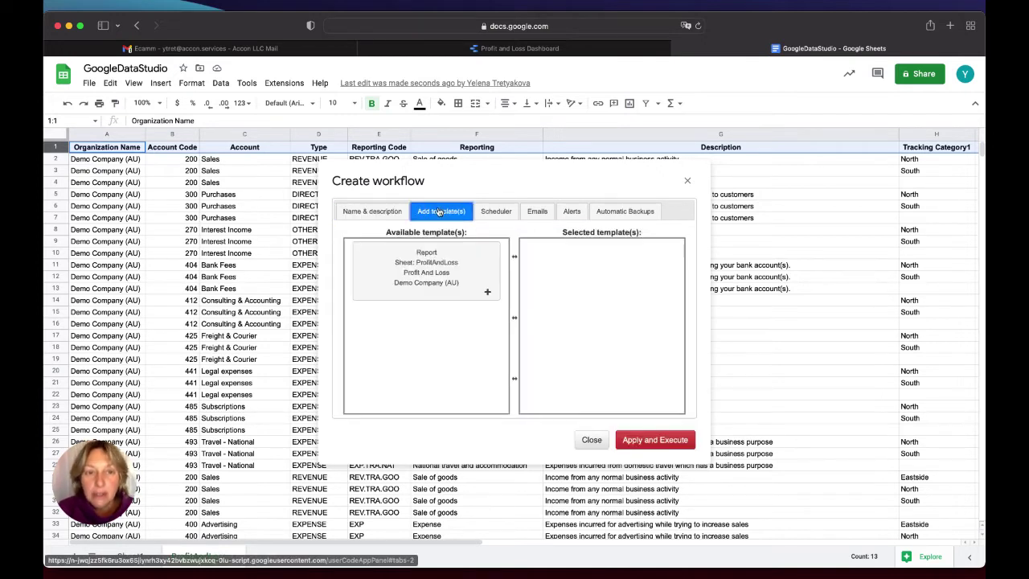
drag(454, 275, 595, 273)
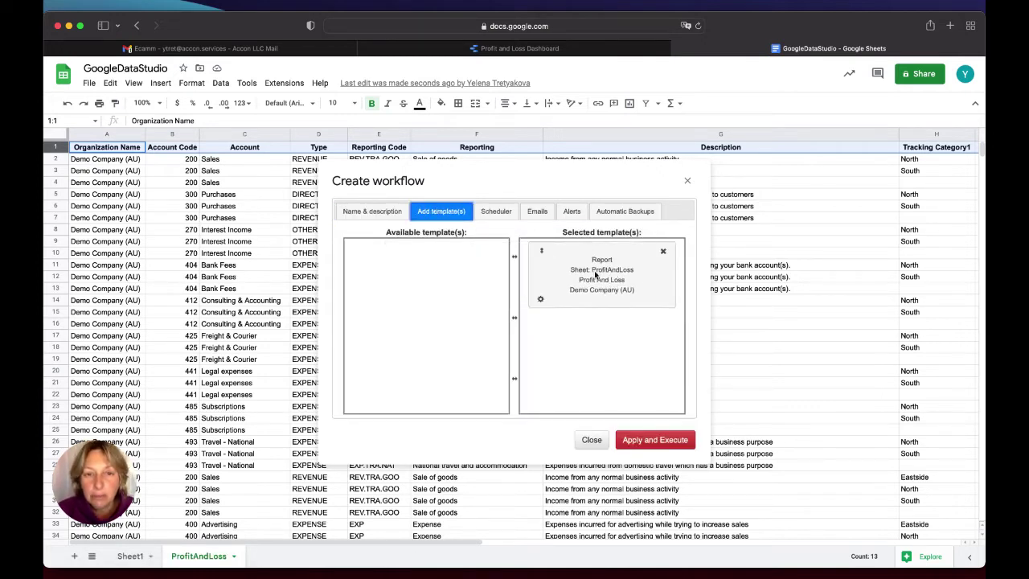
click(493, 209)
click(386, 273)
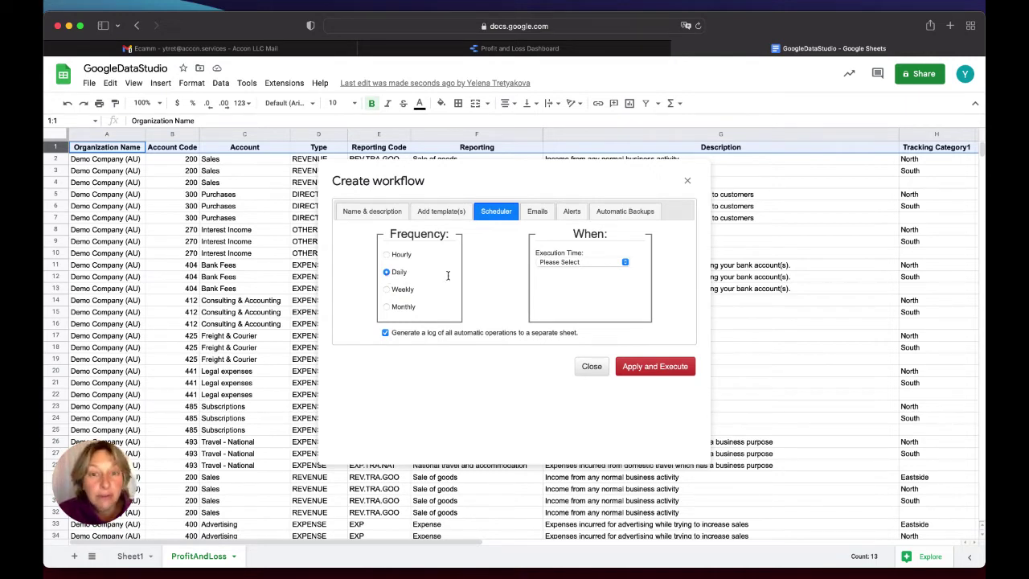
click(626, 263)
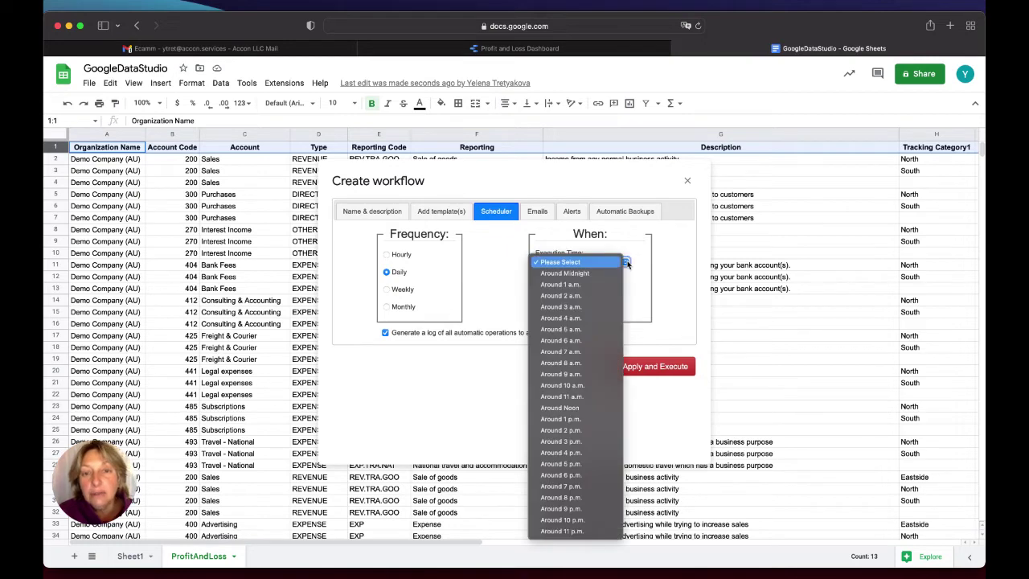
click(604, 296)
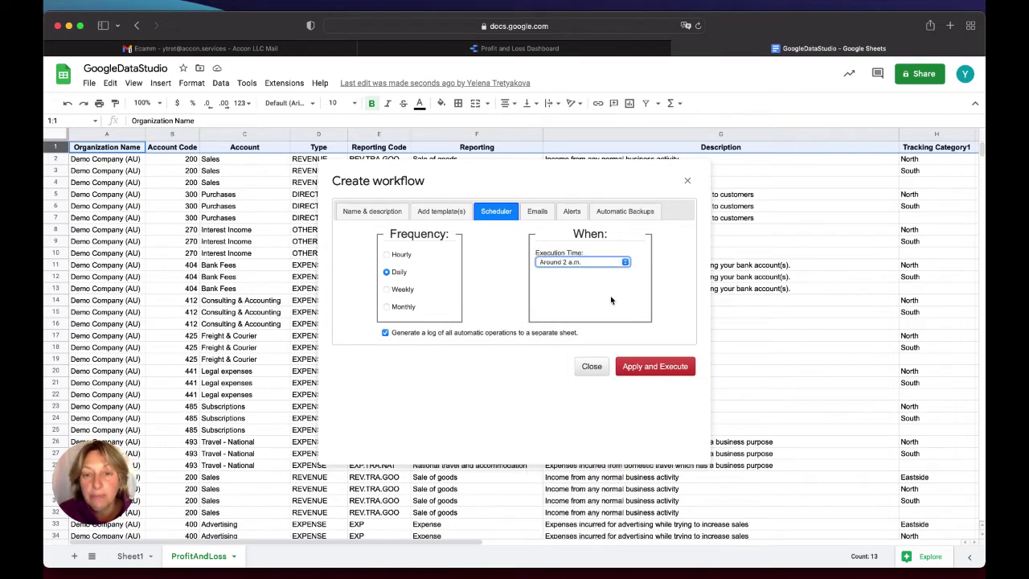
click(669, 370)
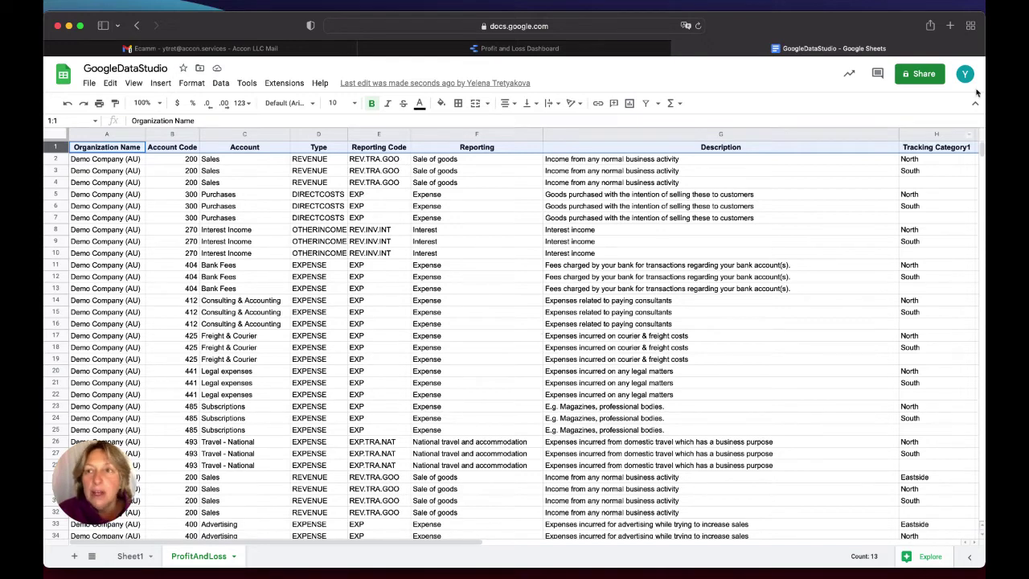
Search 'google data studio' from a new Safari tab to reach its home page
click(950, 26)
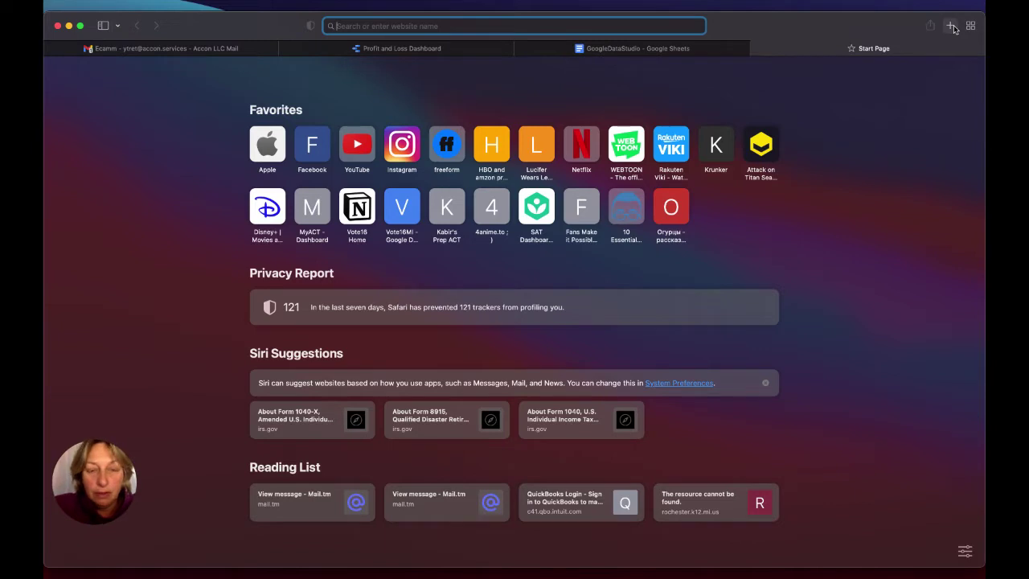
text(goo)
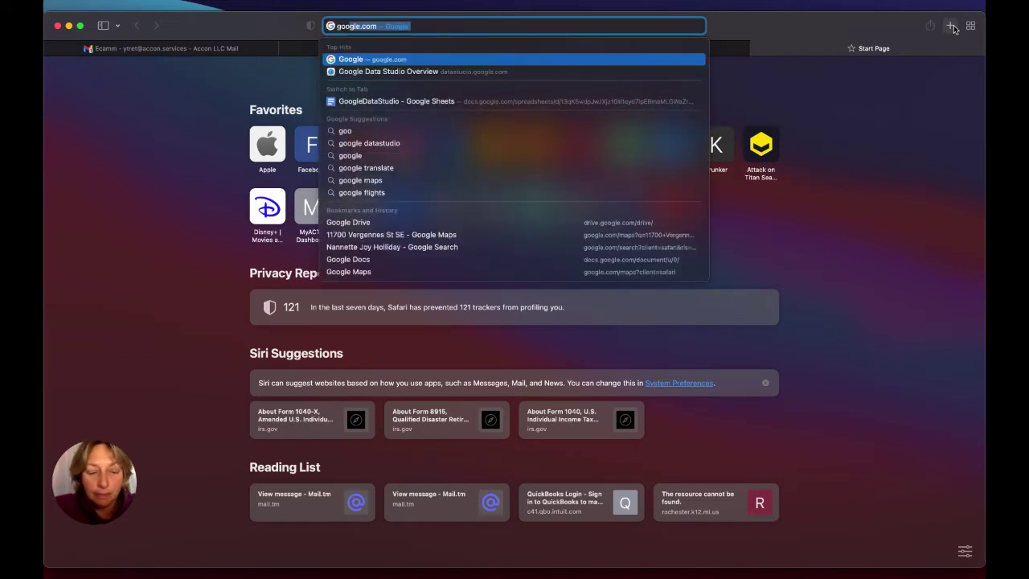
text(g)
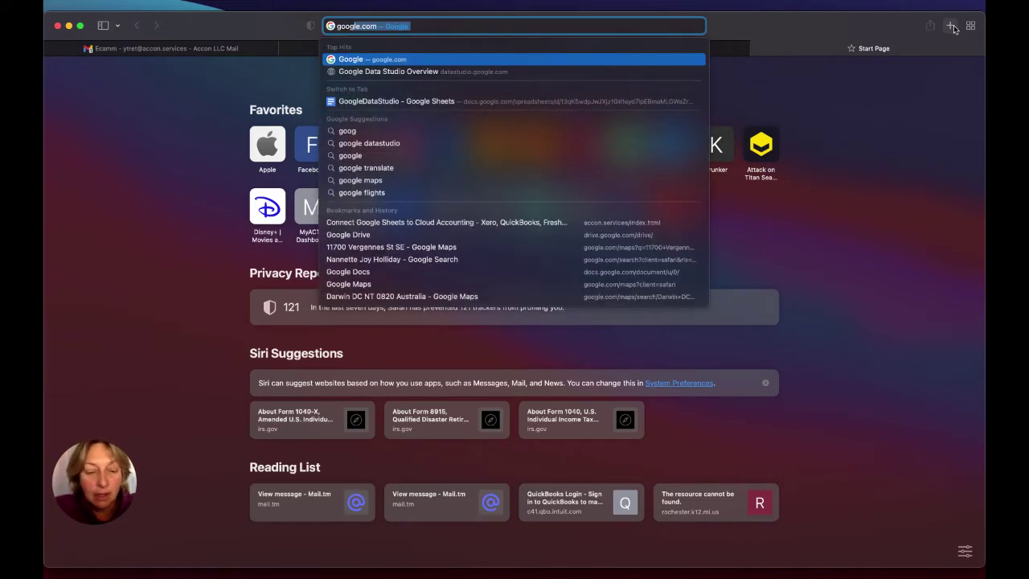
text(le data stud)
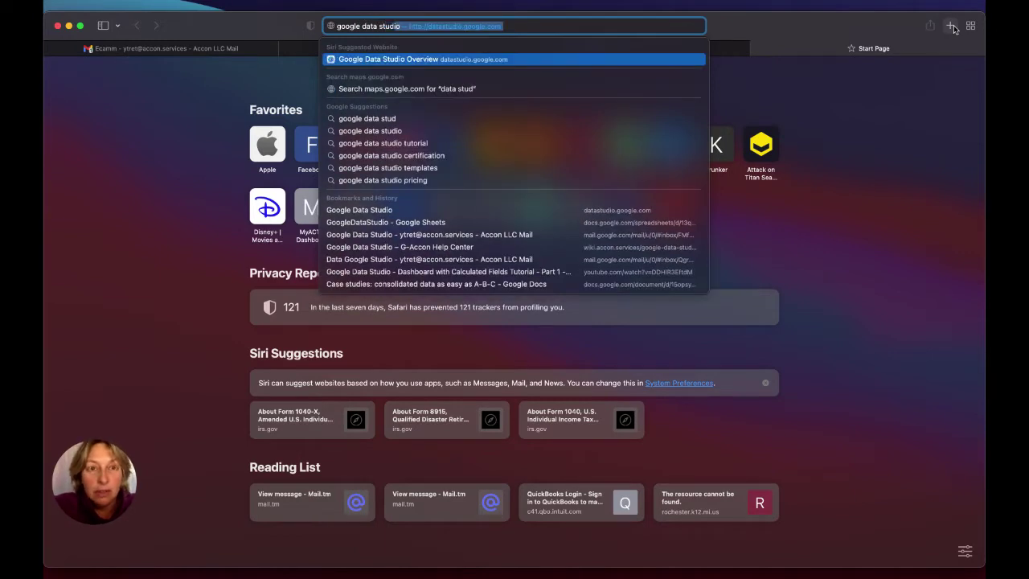
text(io)
key(Return)
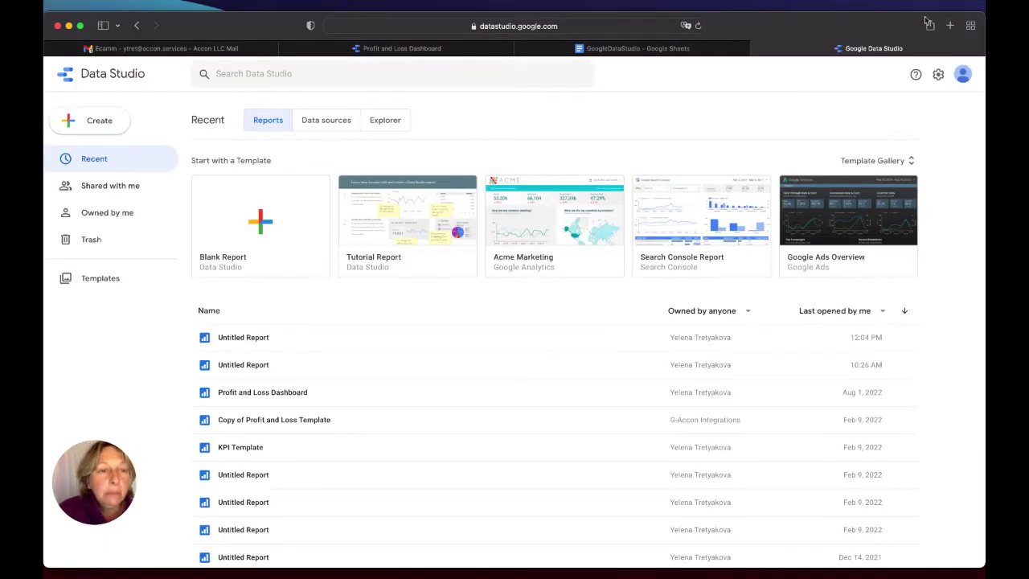
Start a blank report using Google Sheets: GoogleDataStudio spreadsheet, ProfitAndLoss worksheet
click(273, 231)
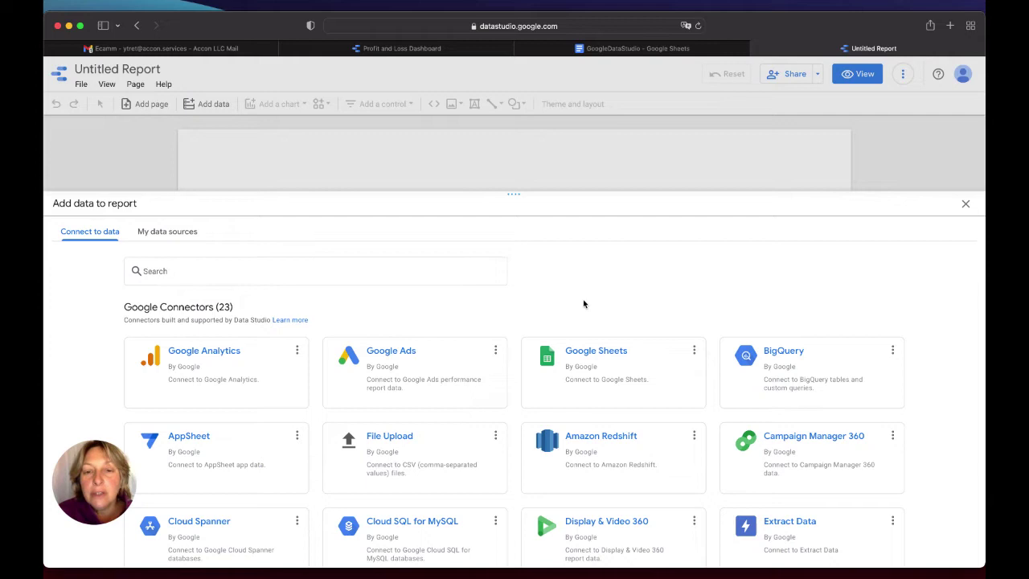
click(618, 360)
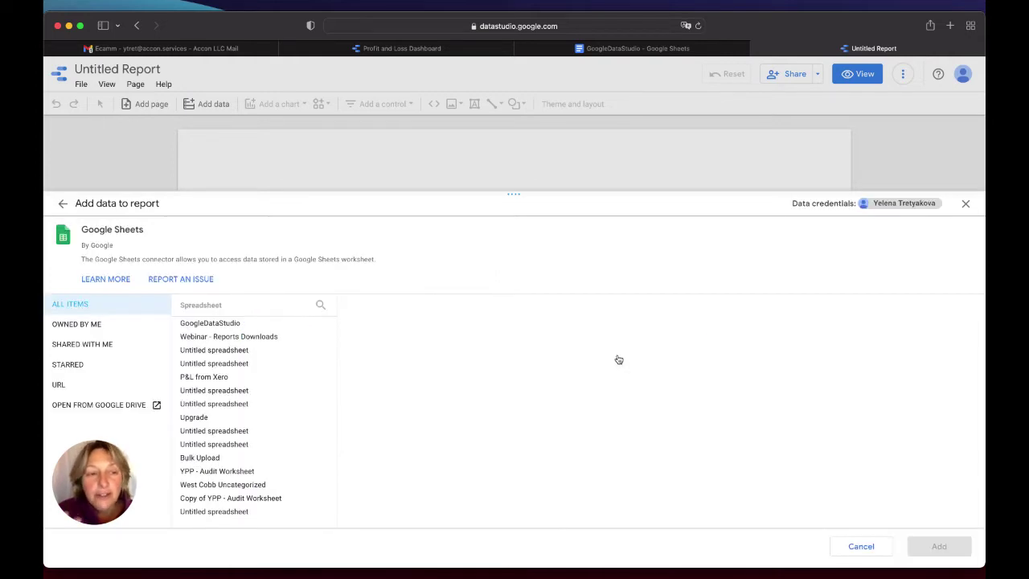
click(241, 323)
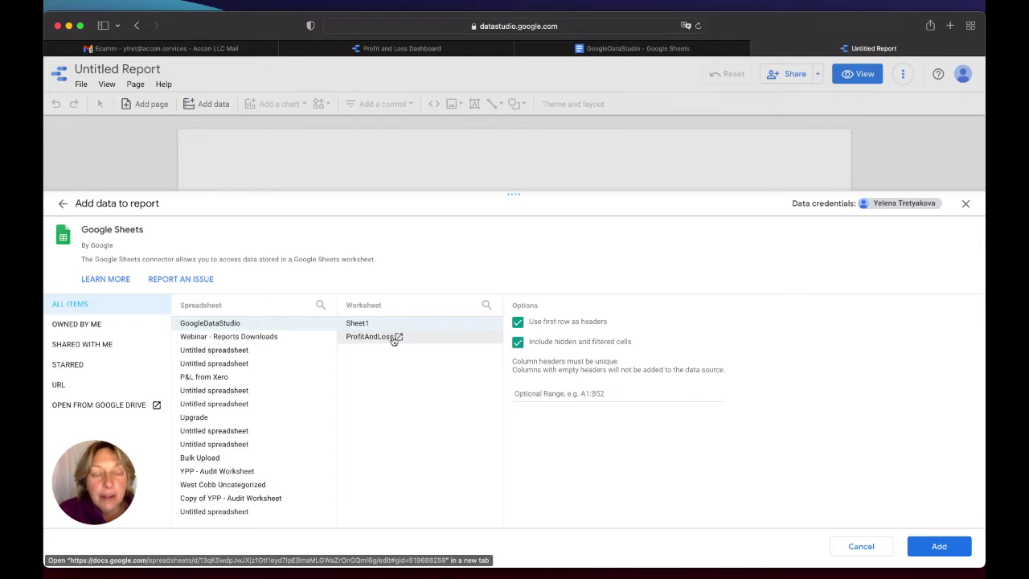
click(392, 338)
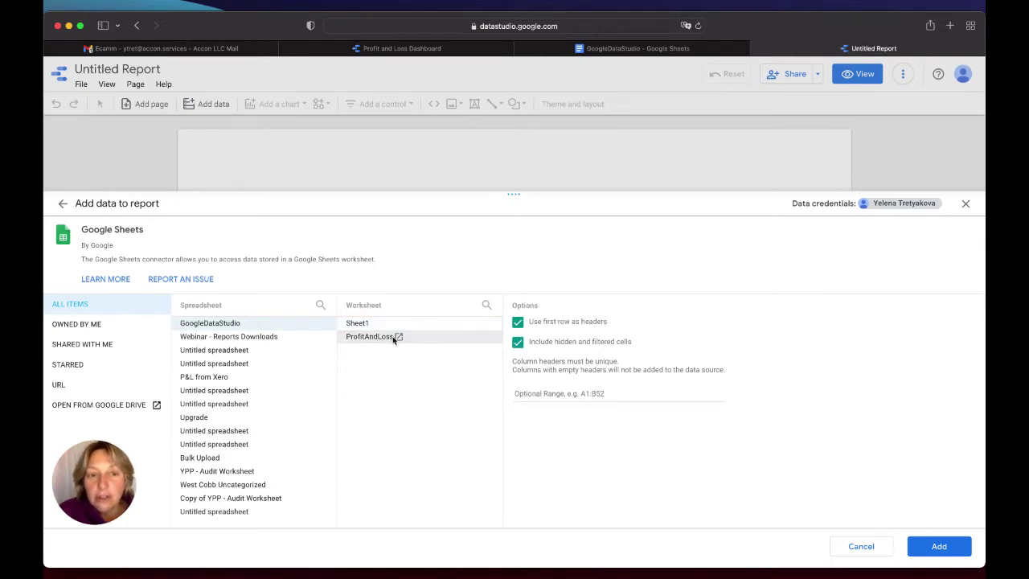
Check the ProfitAndLoss sheet data, then return to the report tab
click(679, 50)
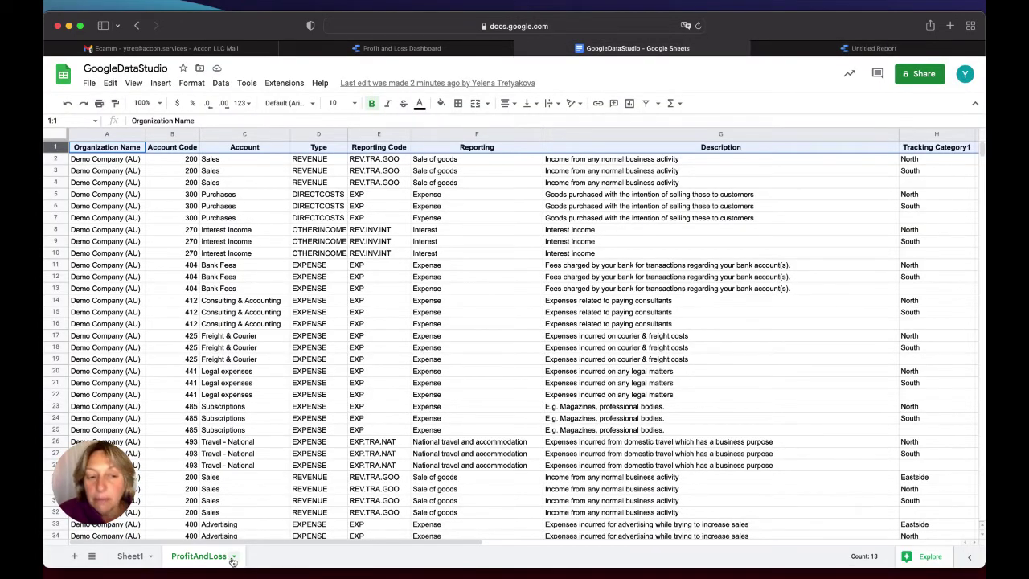
click(902, 50)
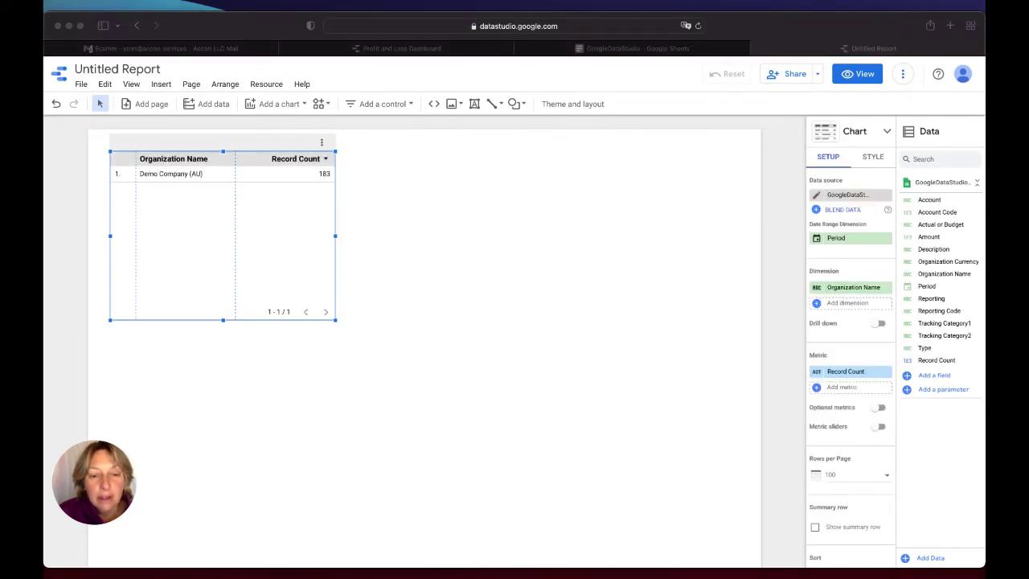
Delete the default table and draw a time-series chart across the page centre
click(569, 202)
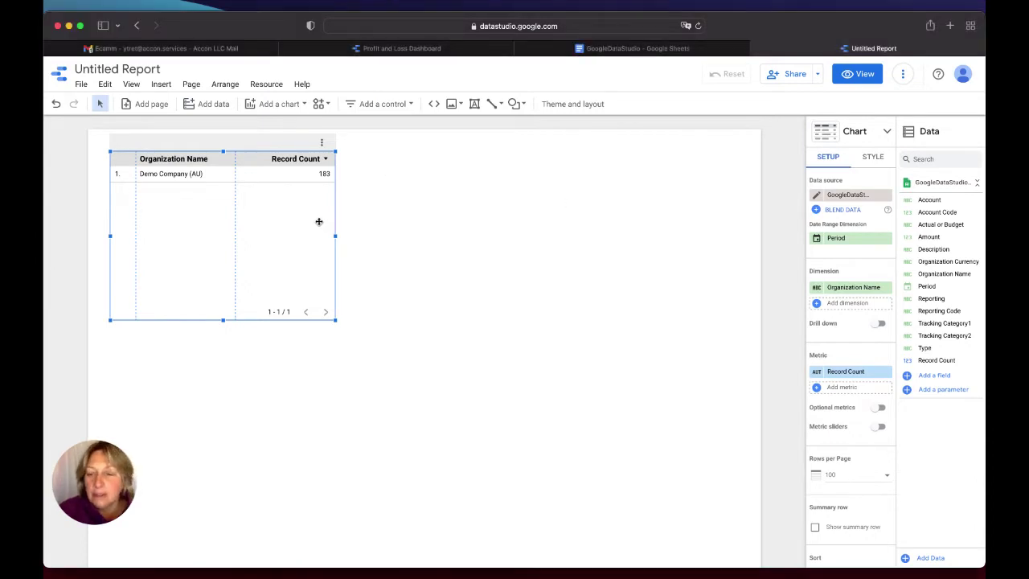
key(Delete)
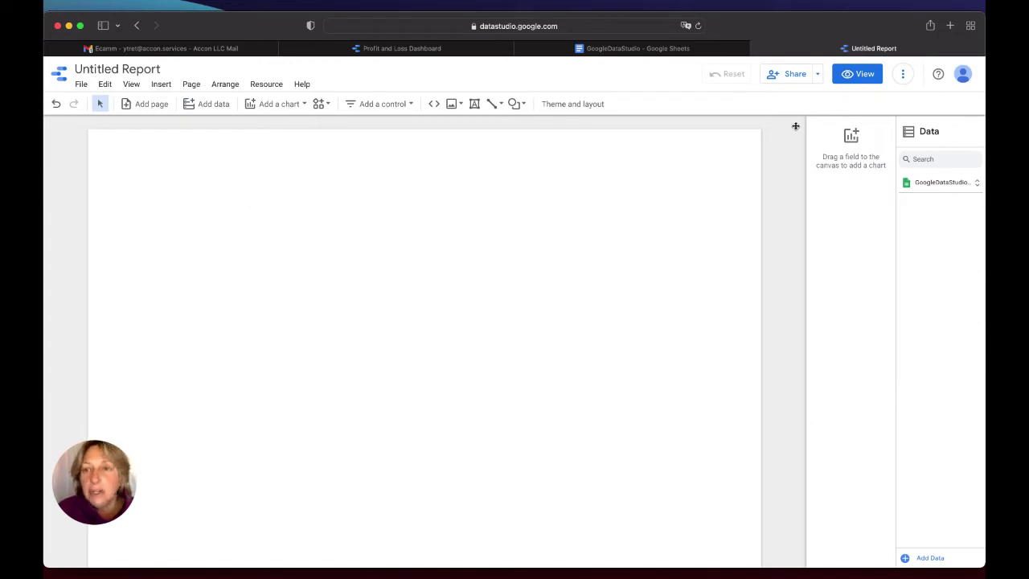
click(948, 184)
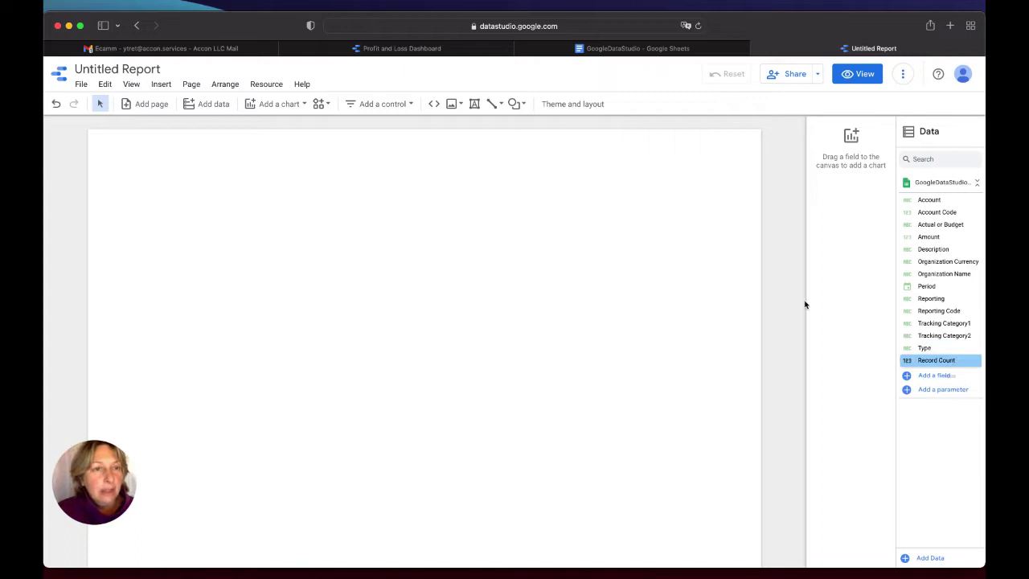
click(295, 110)
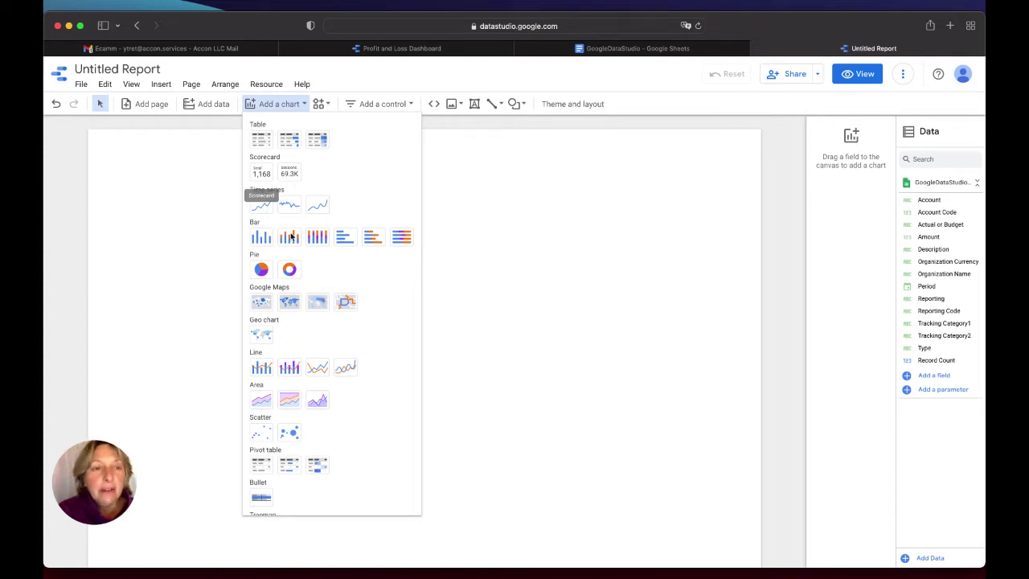
click(262, 210)
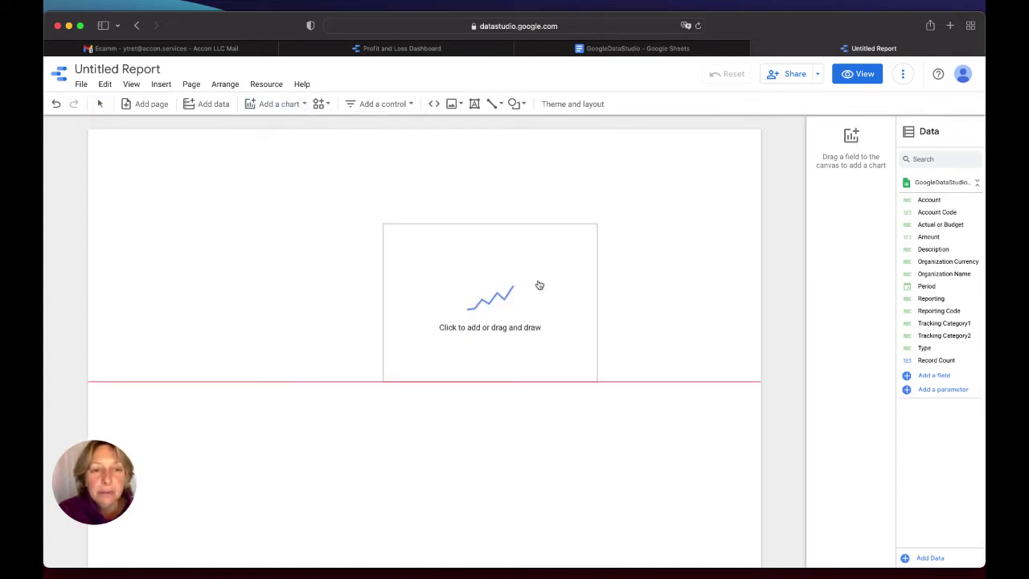
mouse_move(284, 190)
mouse_down()
mouse_move(507, 358)
mouse_move(749, 404)
mouse_up()
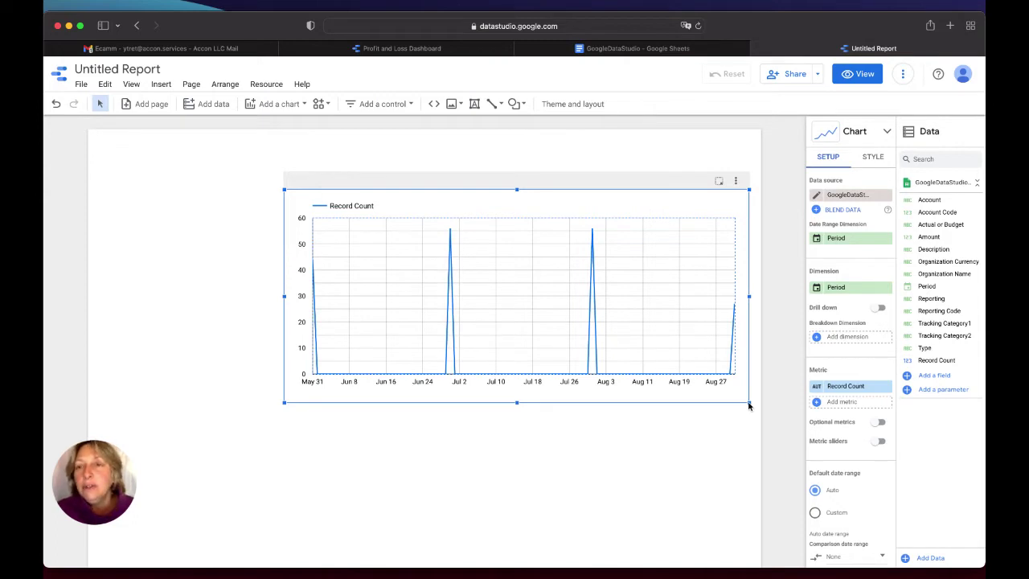
Rename the Period date range field to 'Month/Year' with Year Month date type
click(818, 239)
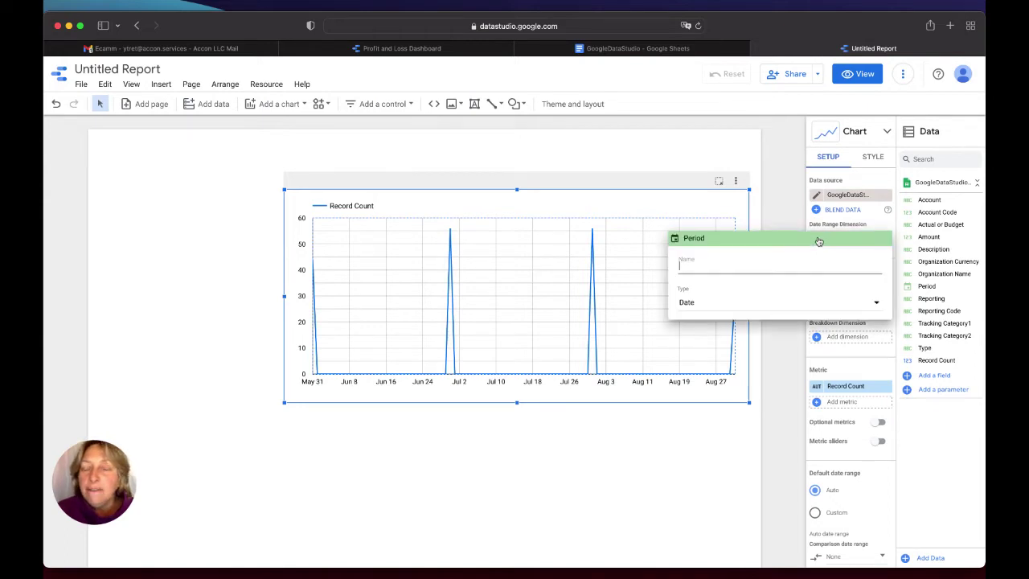
text(M)
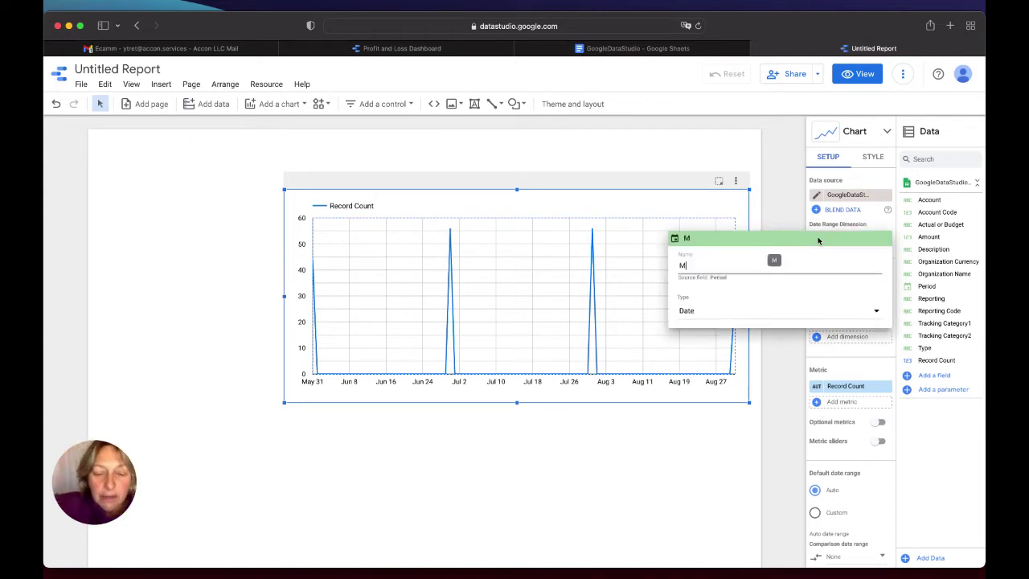
text(onth/Year)
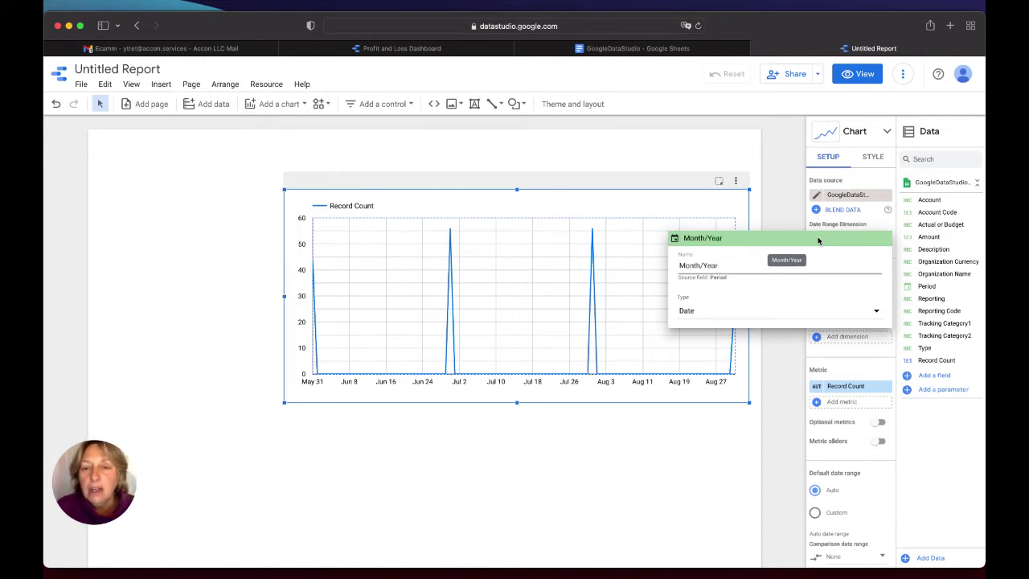
click(877, 313)
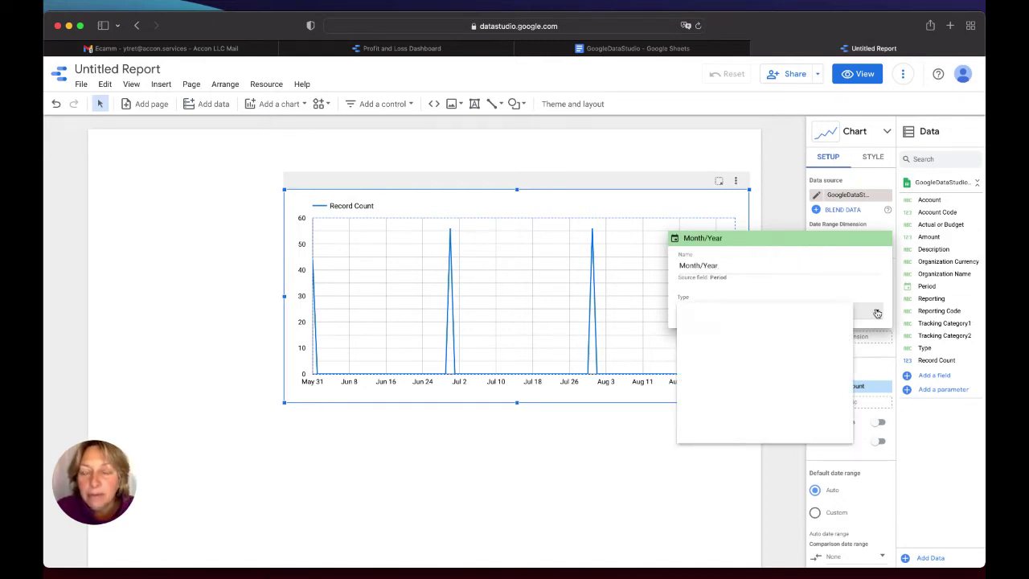
mouse_move(810, 363)
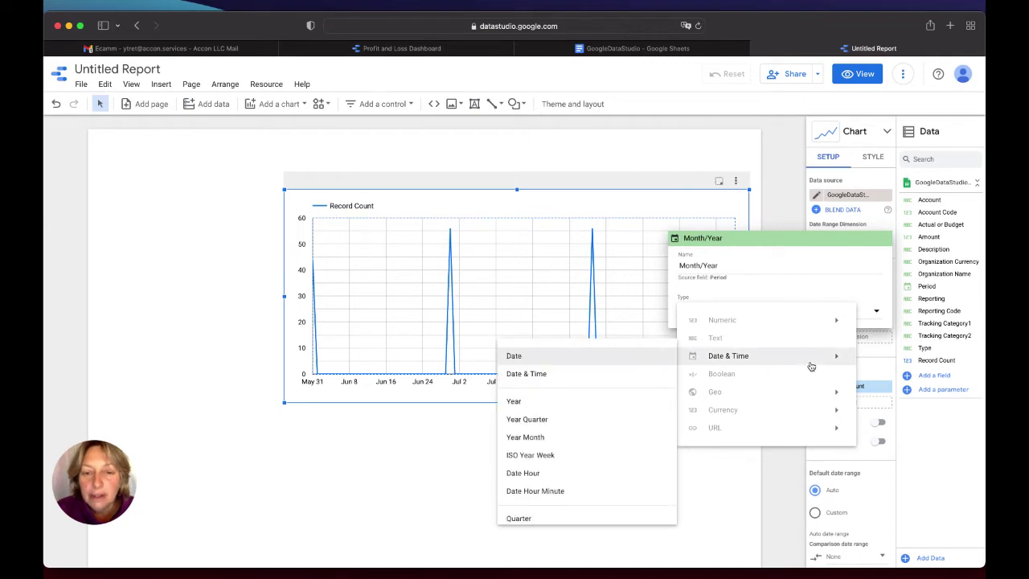
click(603, 445)
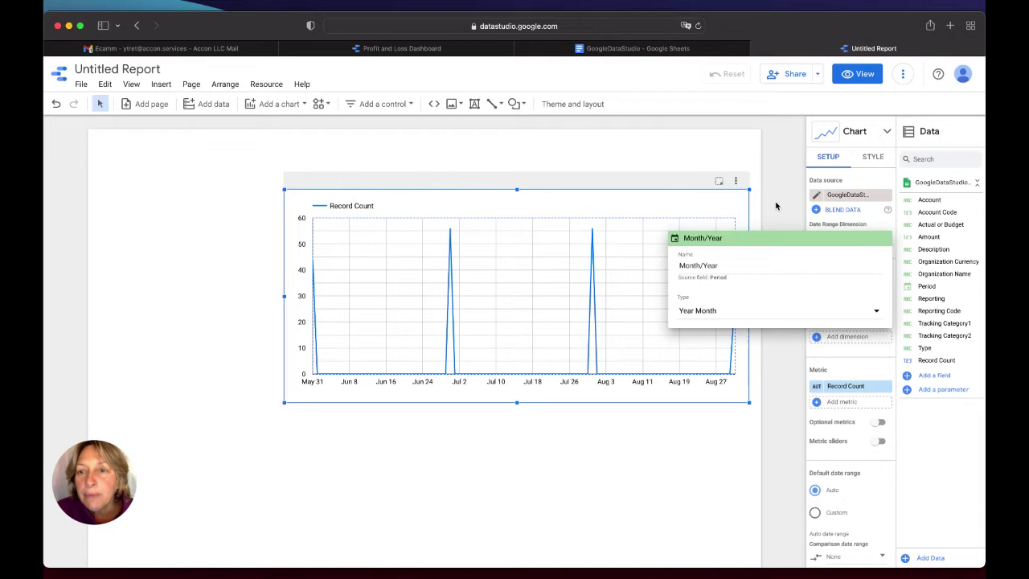
click(775, 206)
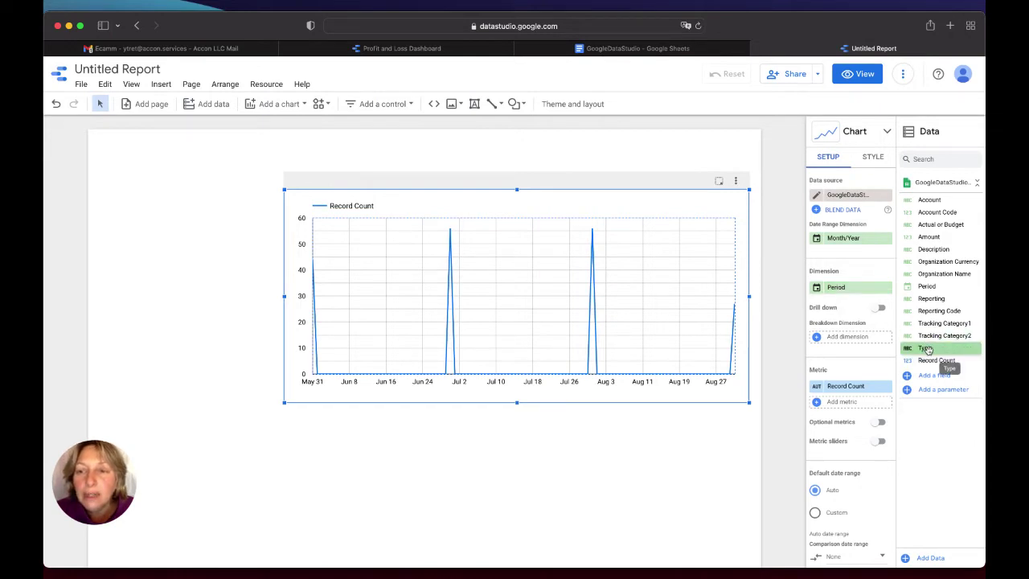
Chart Amount split by Type, replacing Record Count as the metric
drag(927, 347, 840, 288)
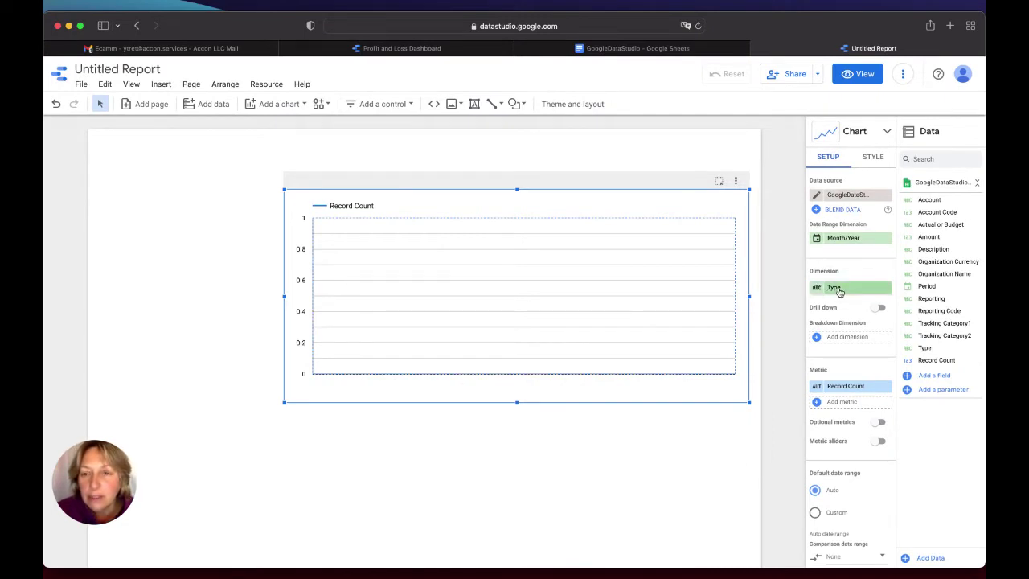
click(836, 289)
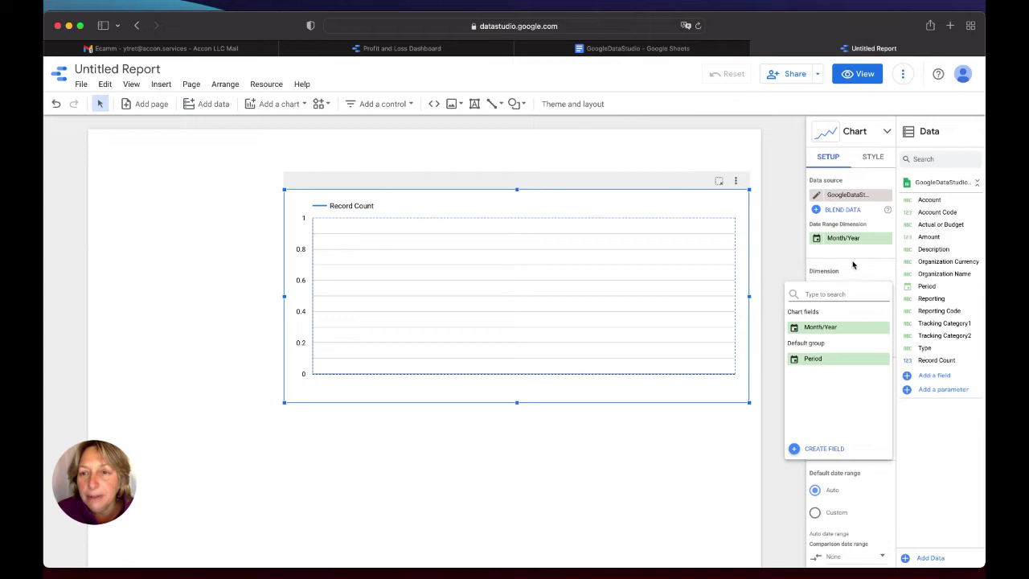
click(853, 264)
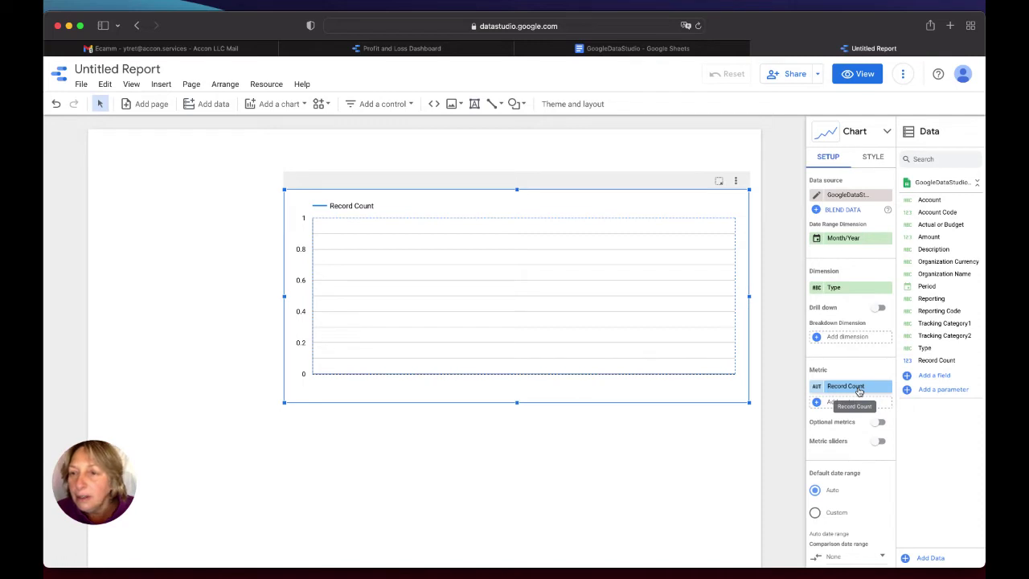
drag(928, 236, 841, 389)
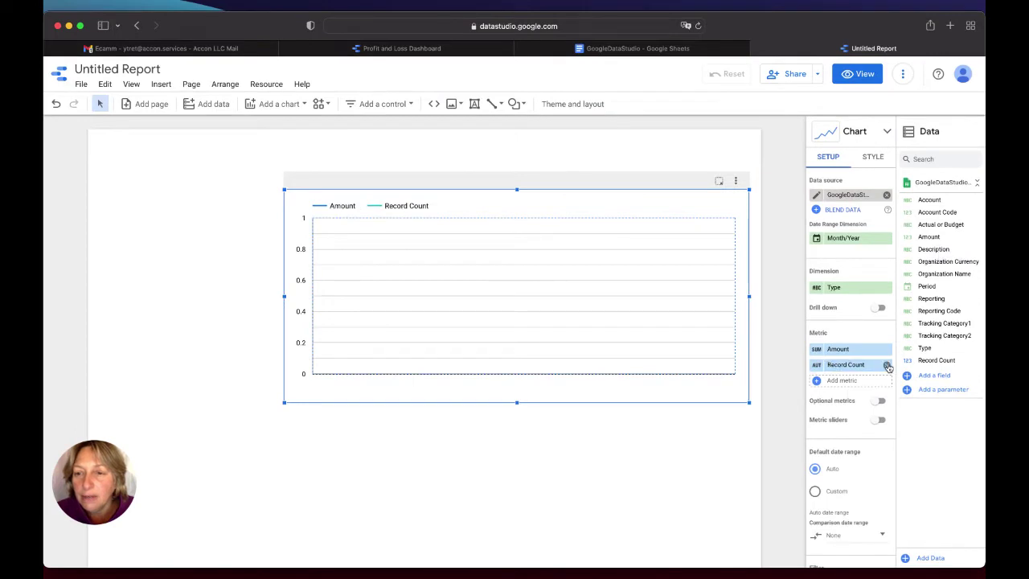
click(887, 366)
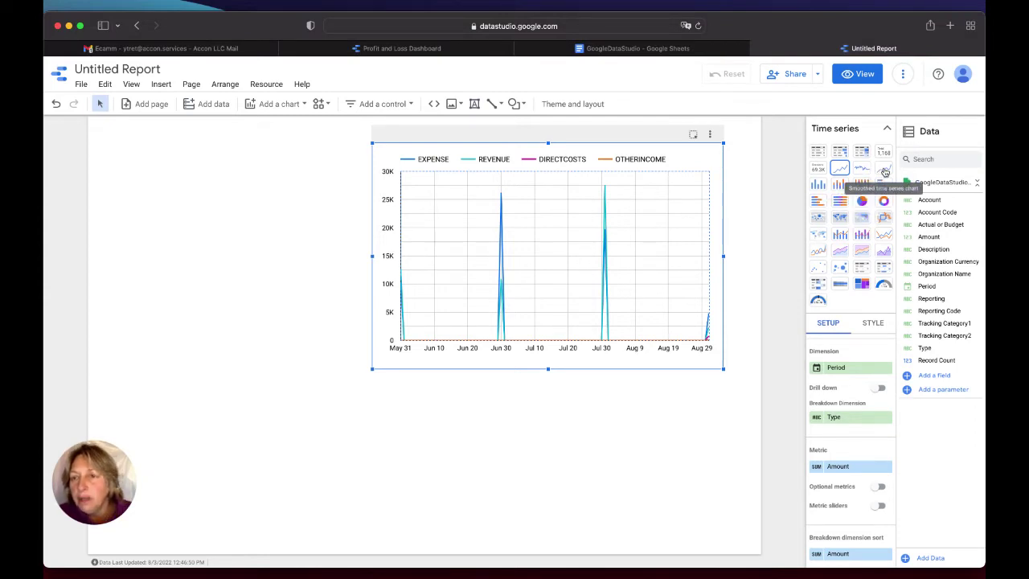
click(883, 170)
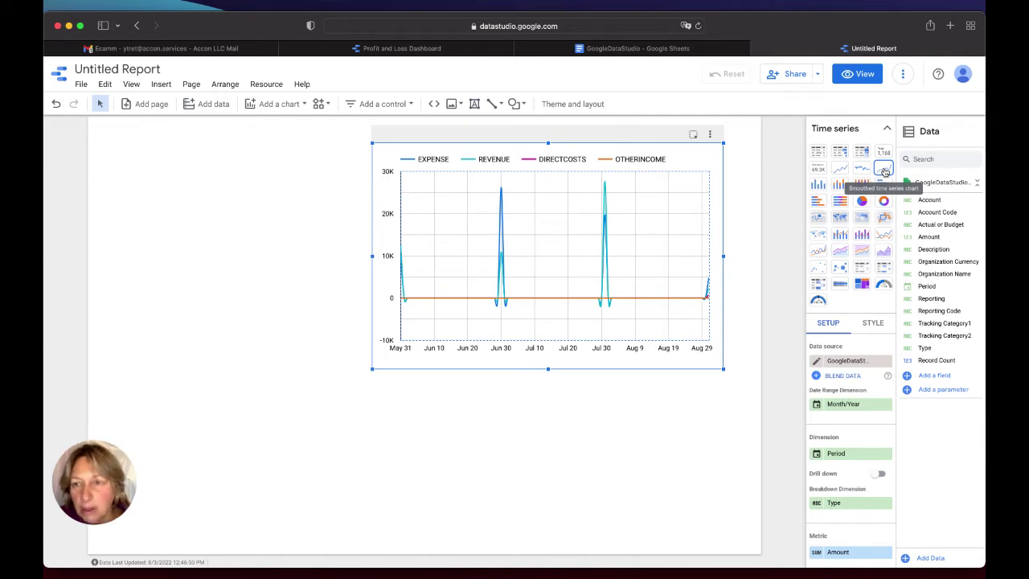
click(840, 170)
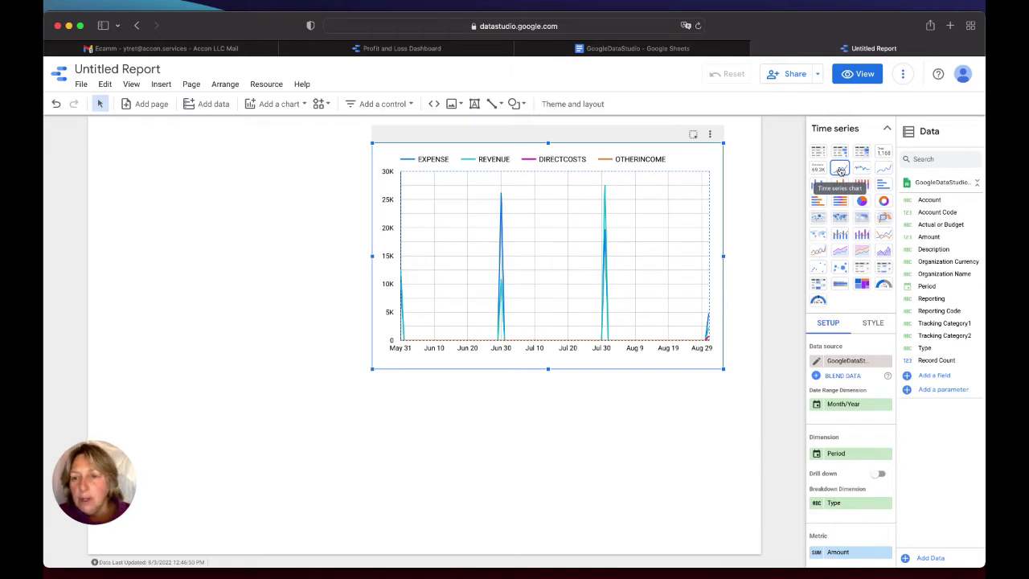
click(888, 131)
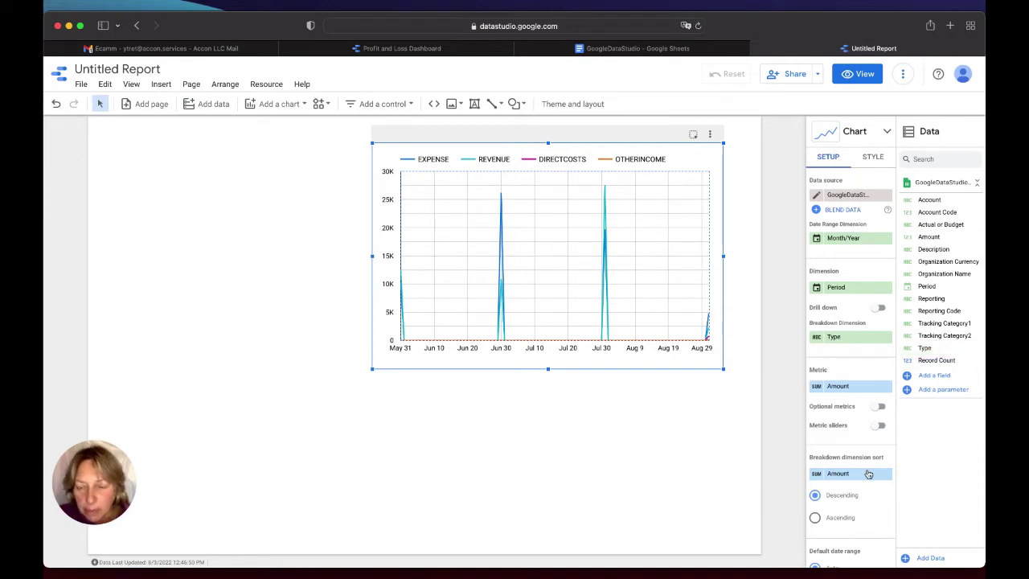
scroll(868, 481, down, 2)
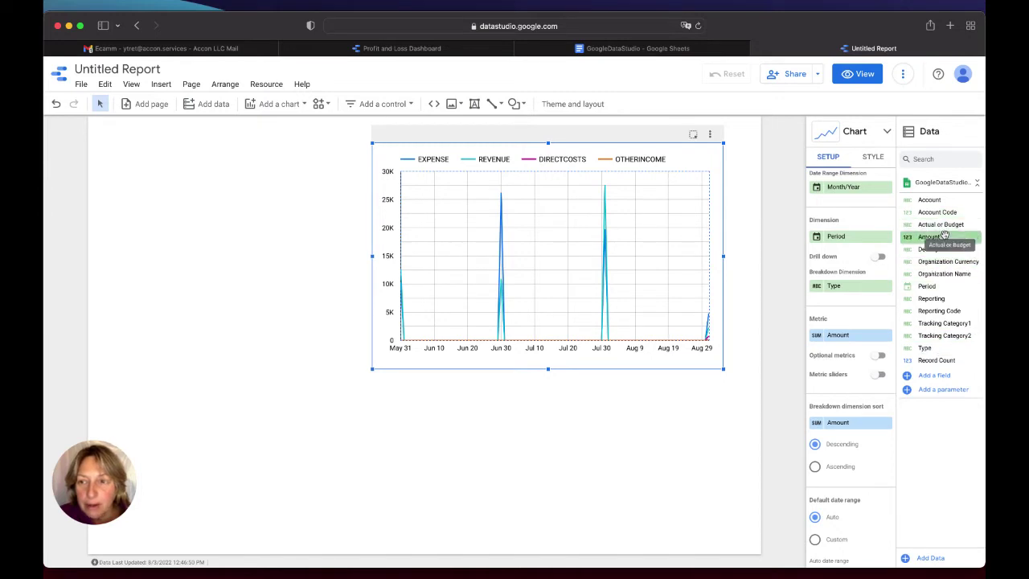
drag(944, 234, 819, 425)
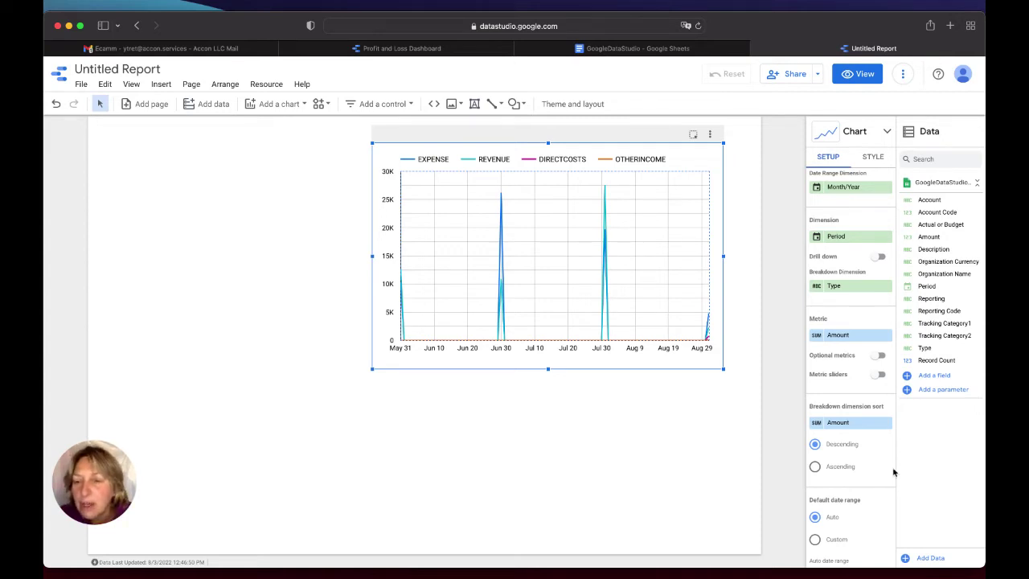
scroll(883, 474, down, 3)
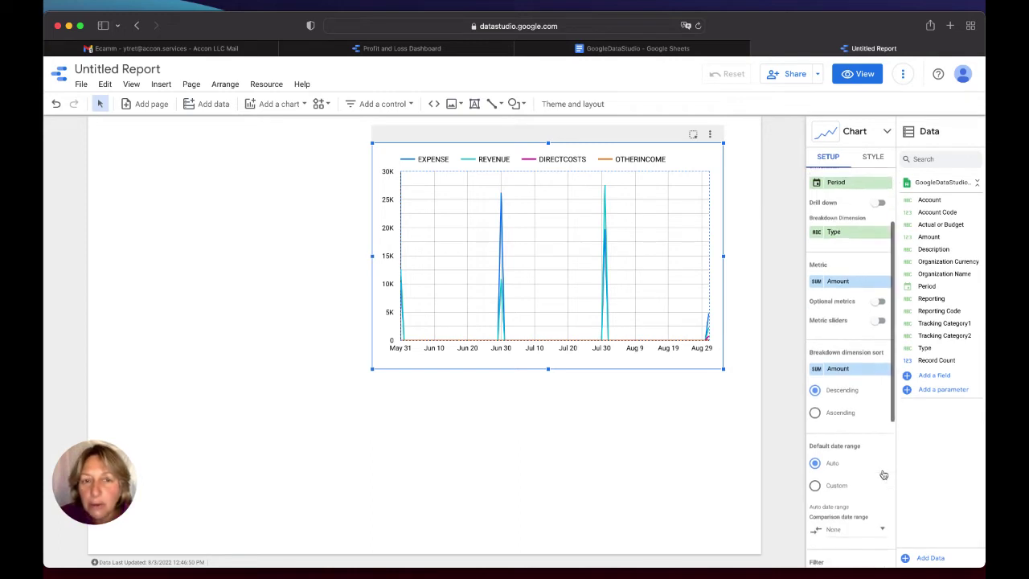
scroll(883, 475, down, 2)
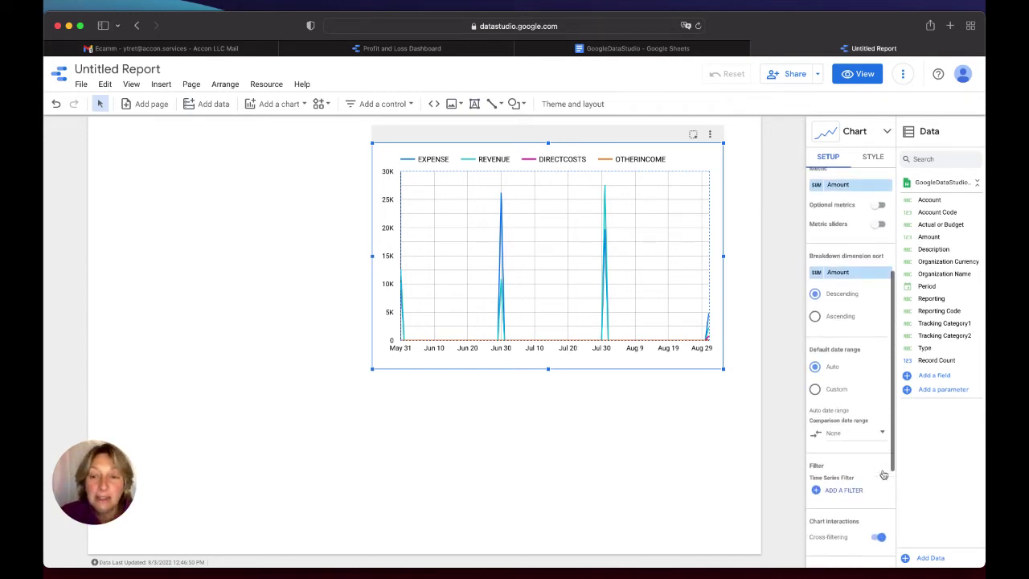
scroll(882, 474, down, 3)
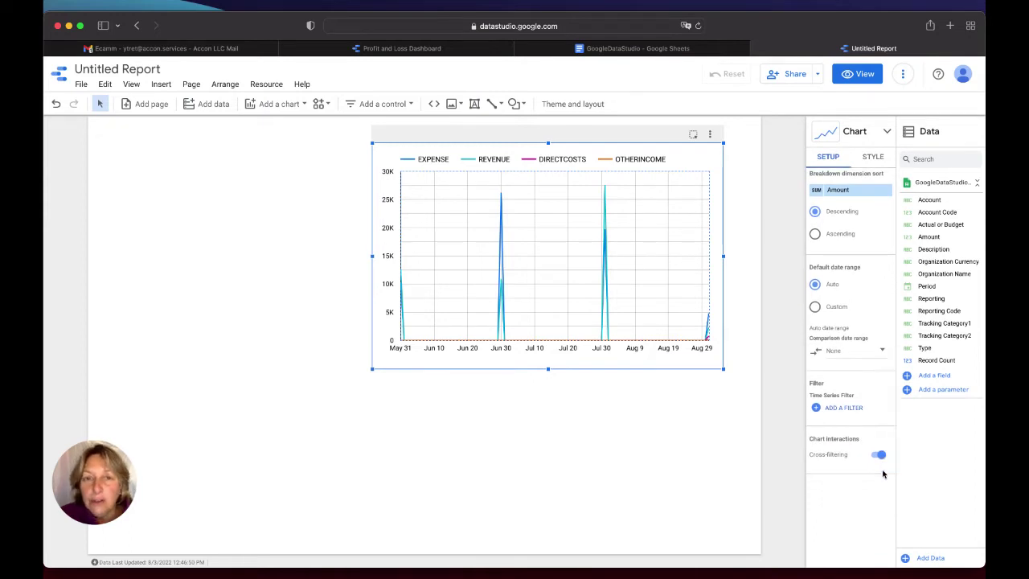
Add a chart filter that includes rows where Type equals REVENUE
click(816, 408)
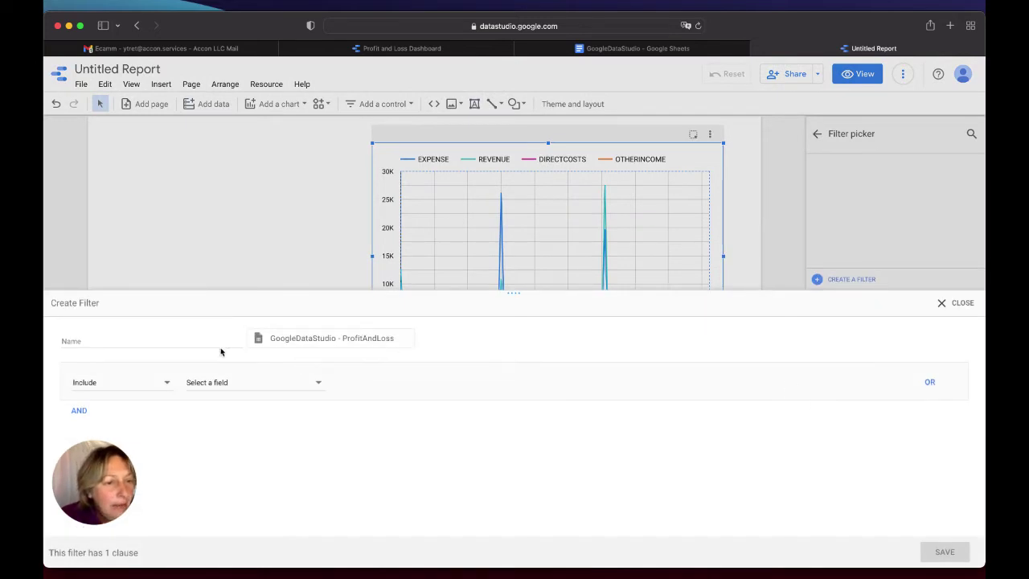
click(319, 384)
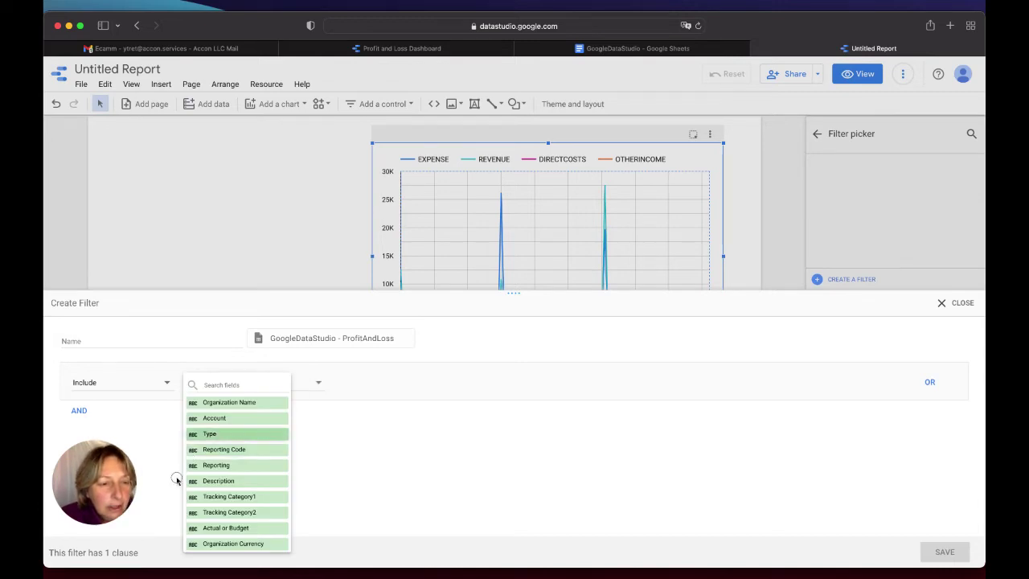
click(229, 435)
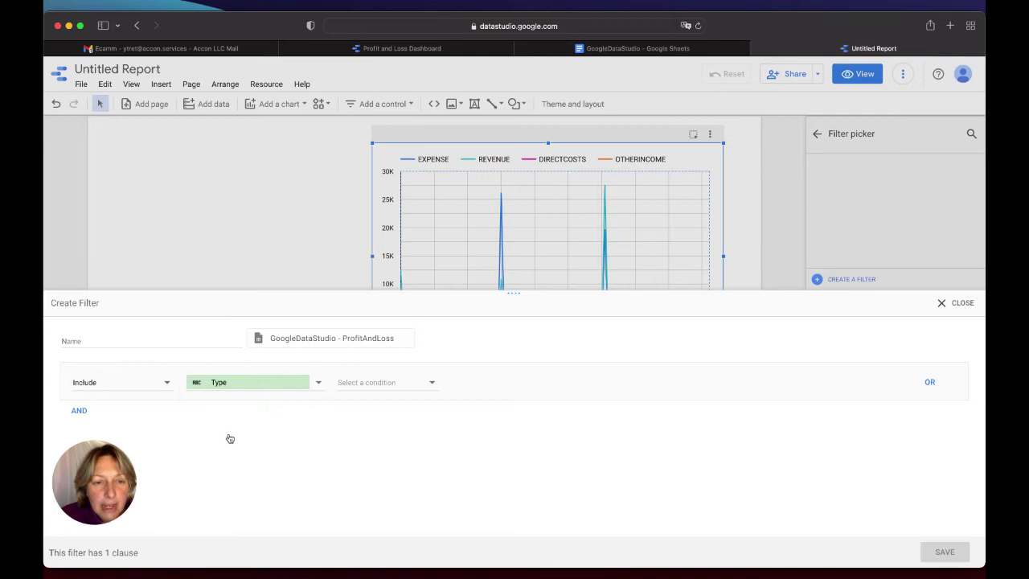
click(432, 383)
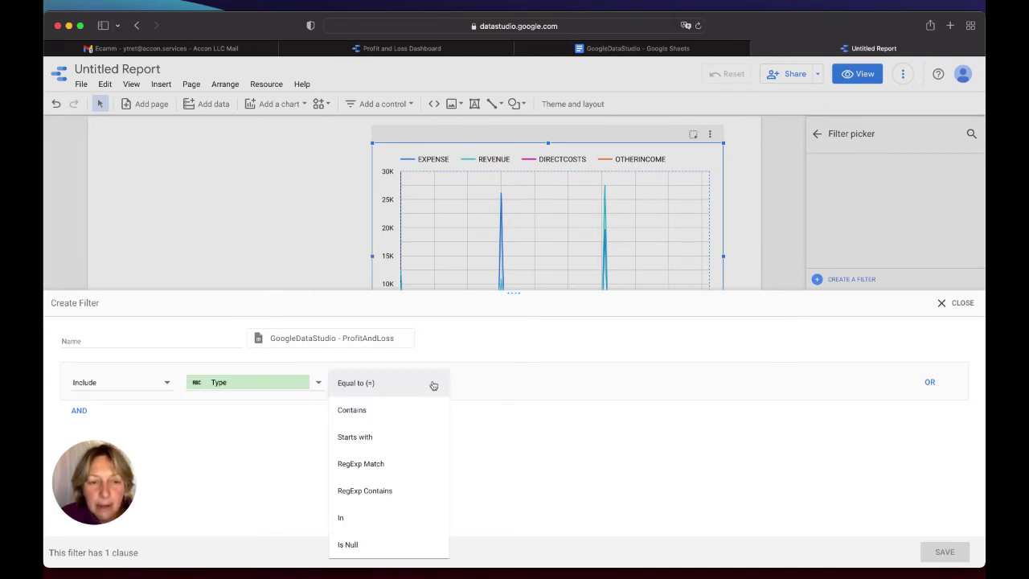
click(397, 389)
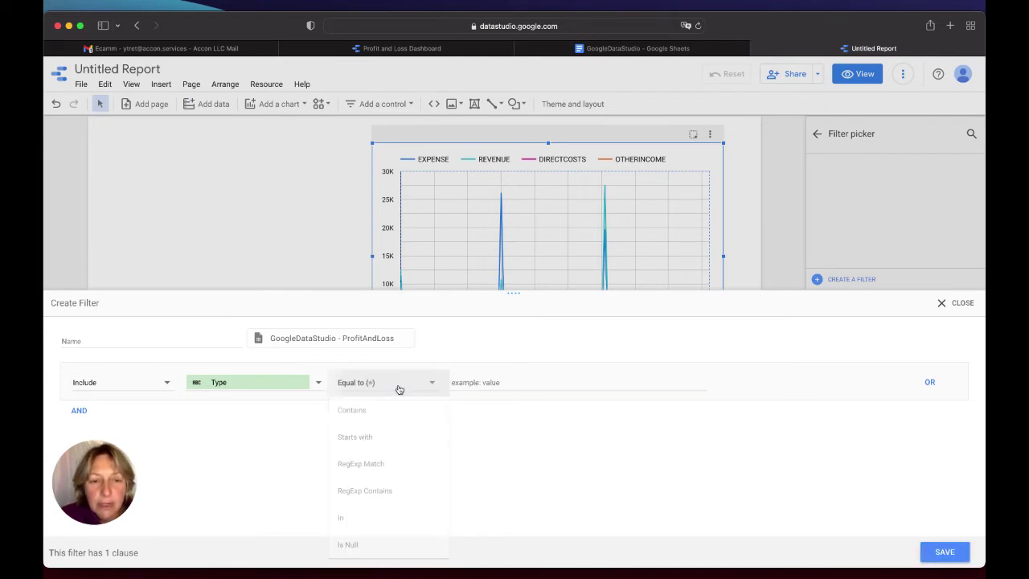
click(478, 383)
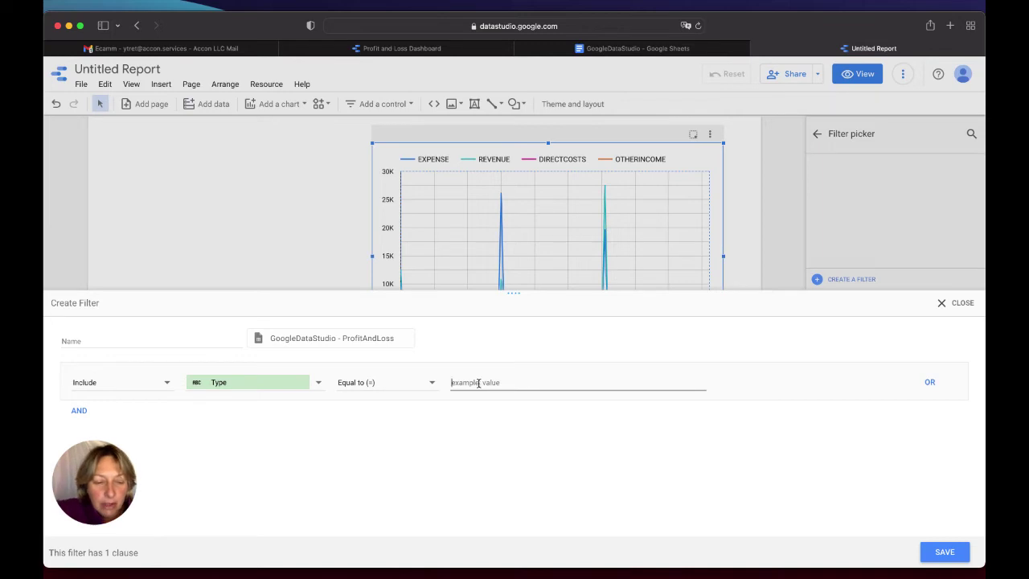
text(REVENUE)
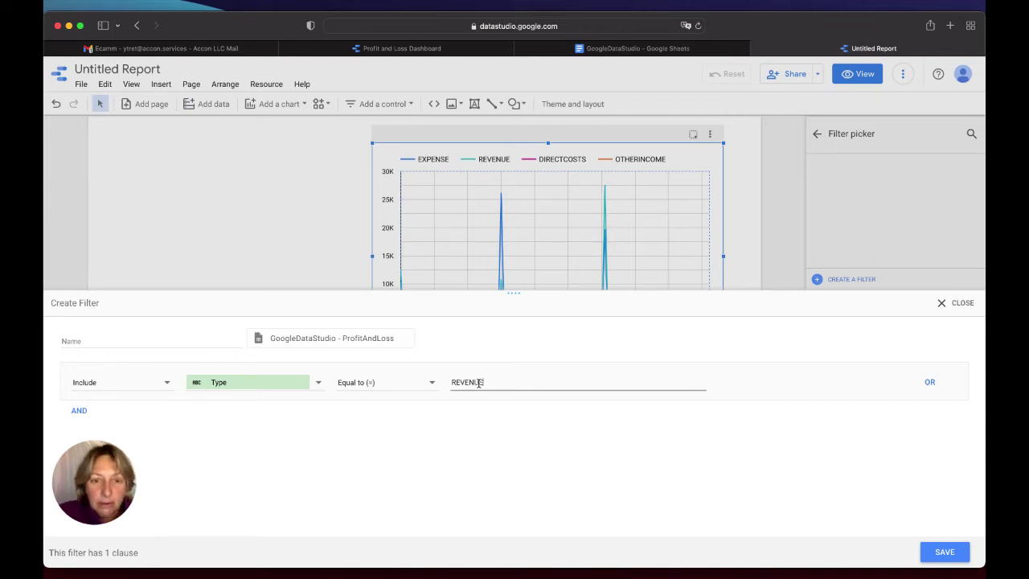
click(584, 420)
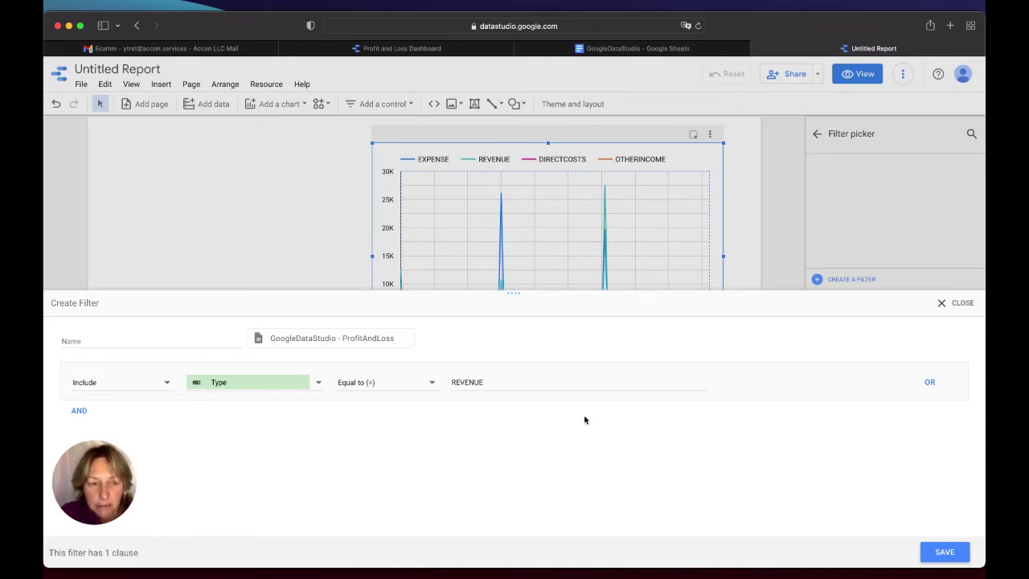
Add an OR clause for Type equal to EXPENSE and save the filter
click(932, 383)
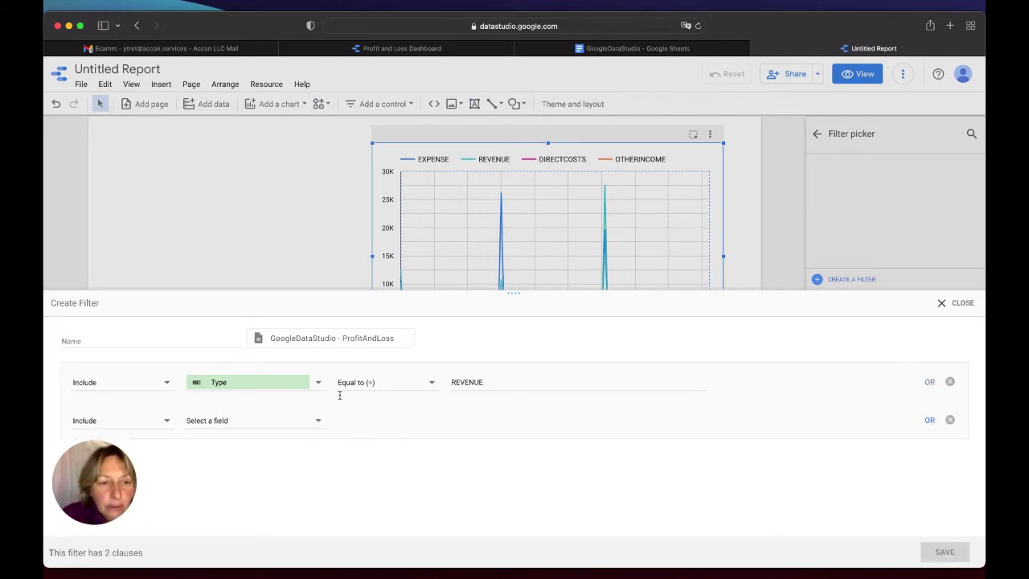
click(319, 425)
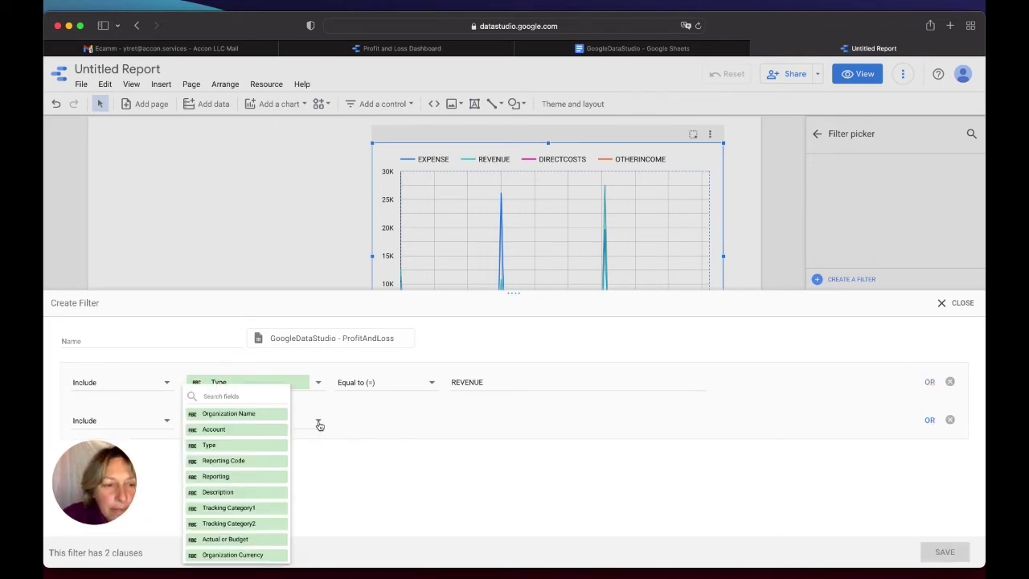
click(248, 446)
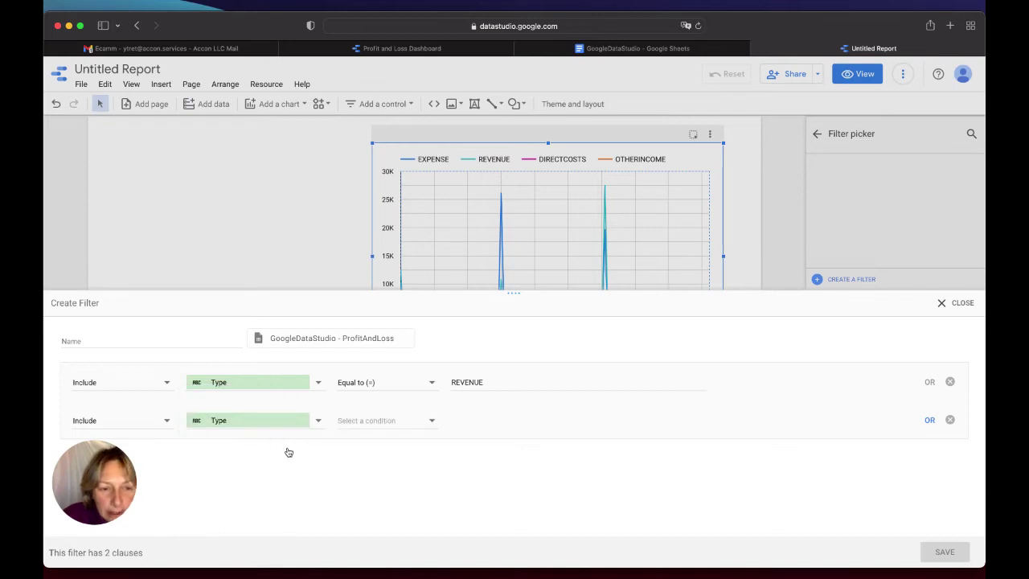
click(434, 426)
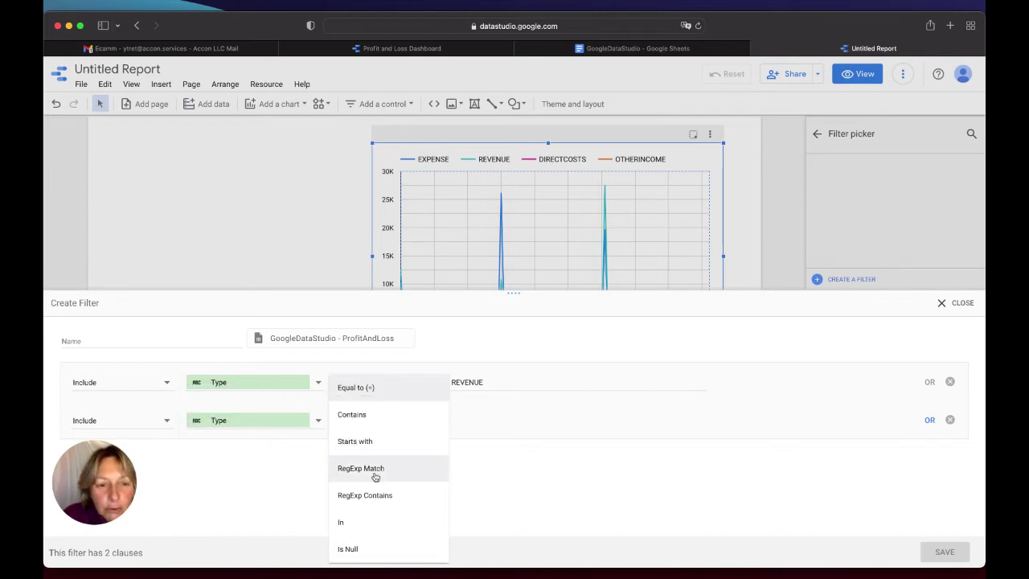
click(369, 389)
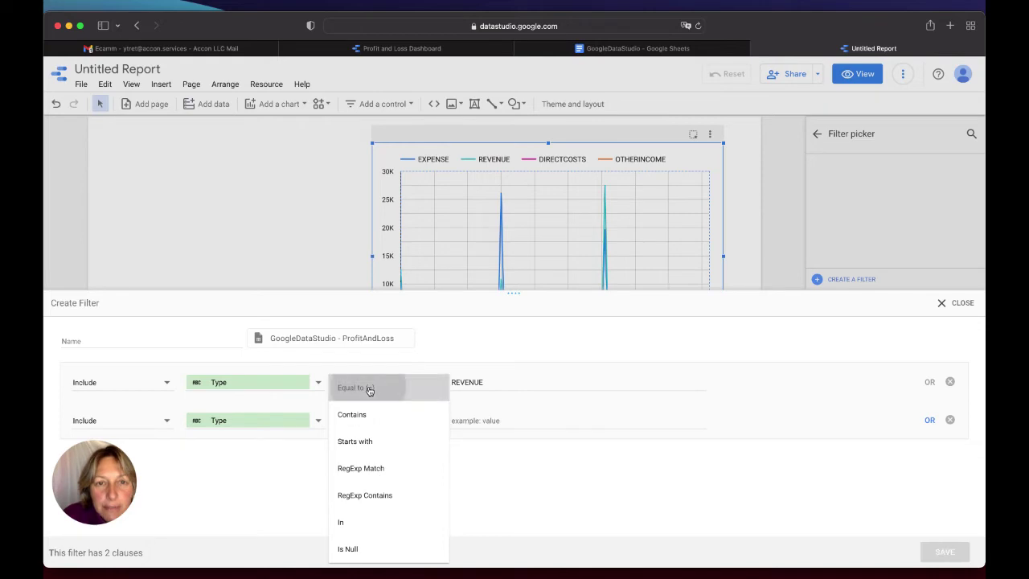
click(471, 418)
text(E)
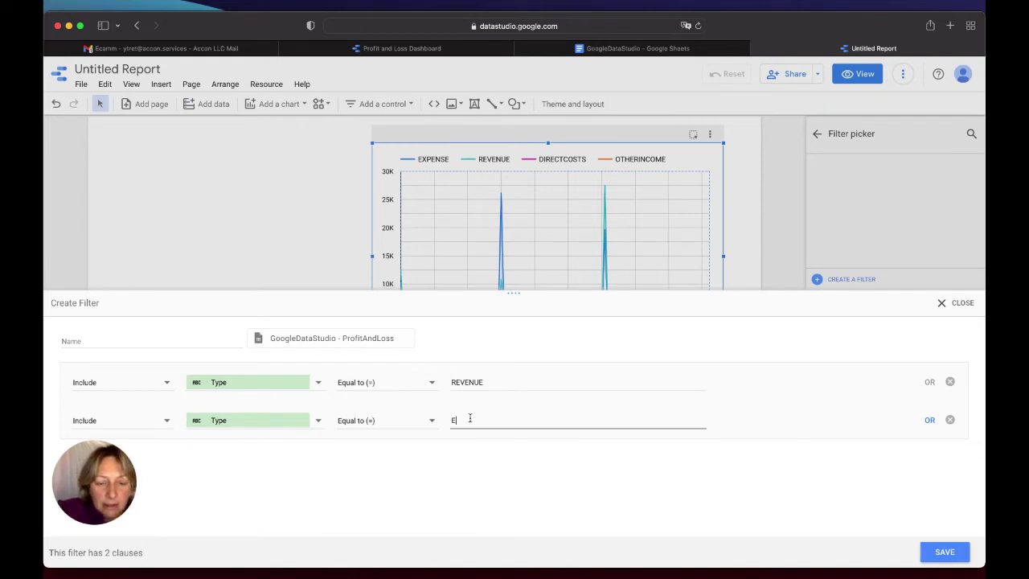
text(XPENSE)
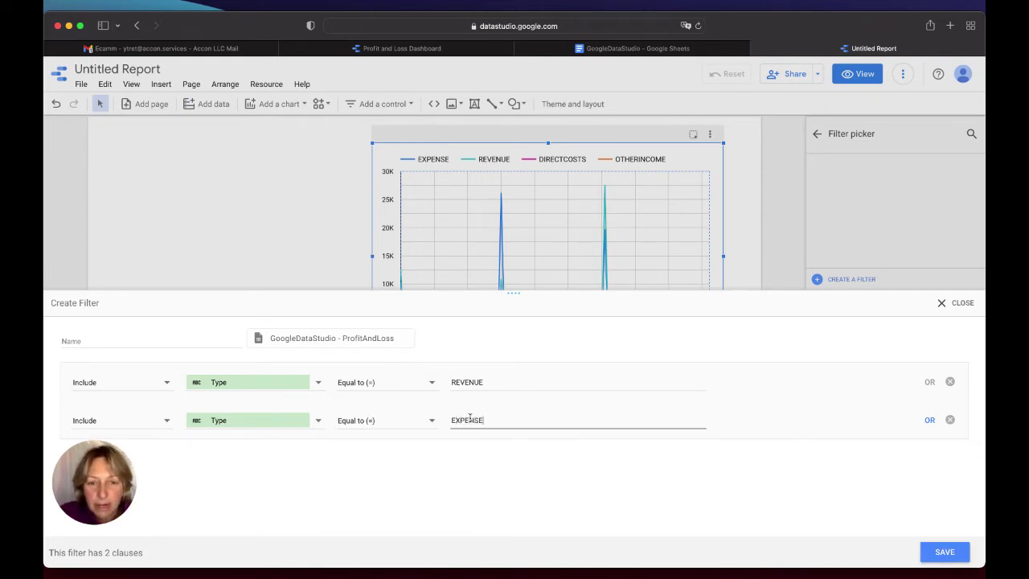
click(944, 552)
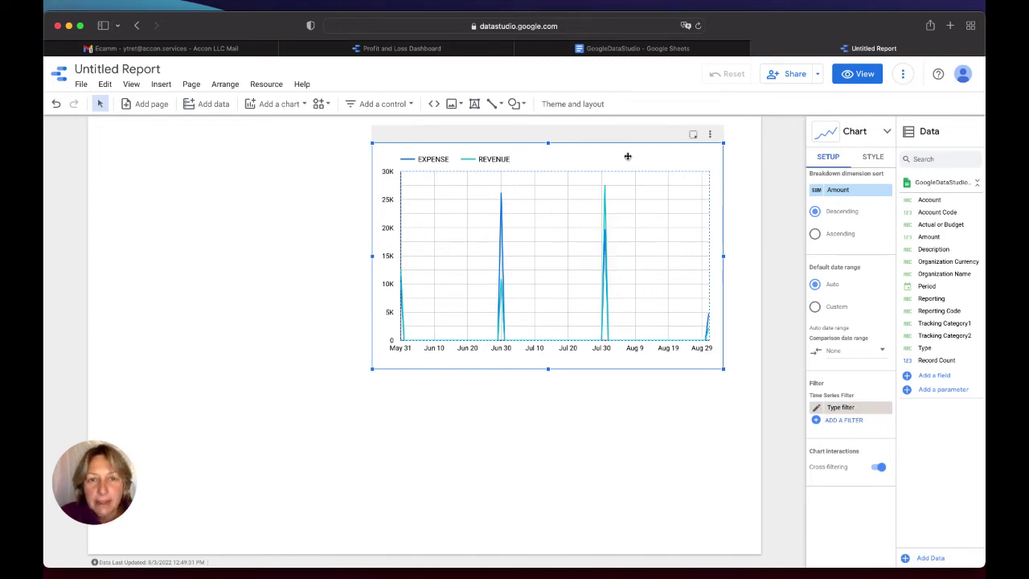
Move the chart down and add a top-left text box reading 'Profit and Loss'
drag(627, 151, 617, 213)
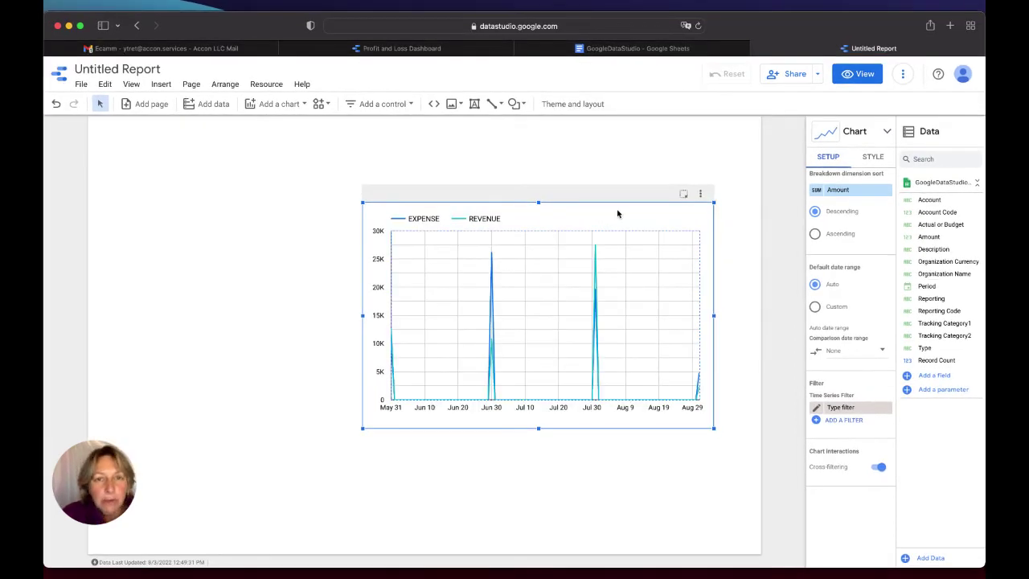
click(272, 151)
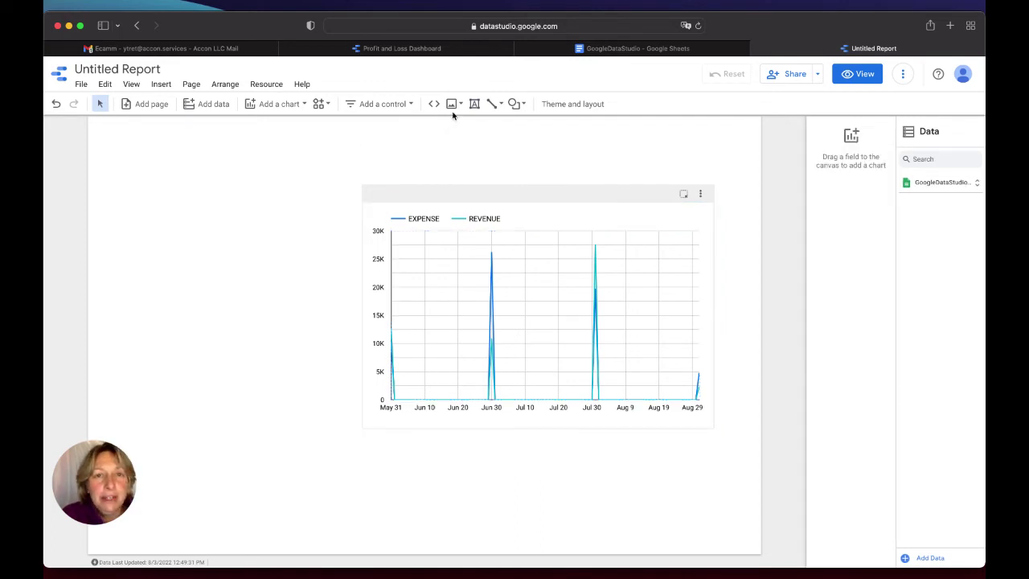
click(473, 104)
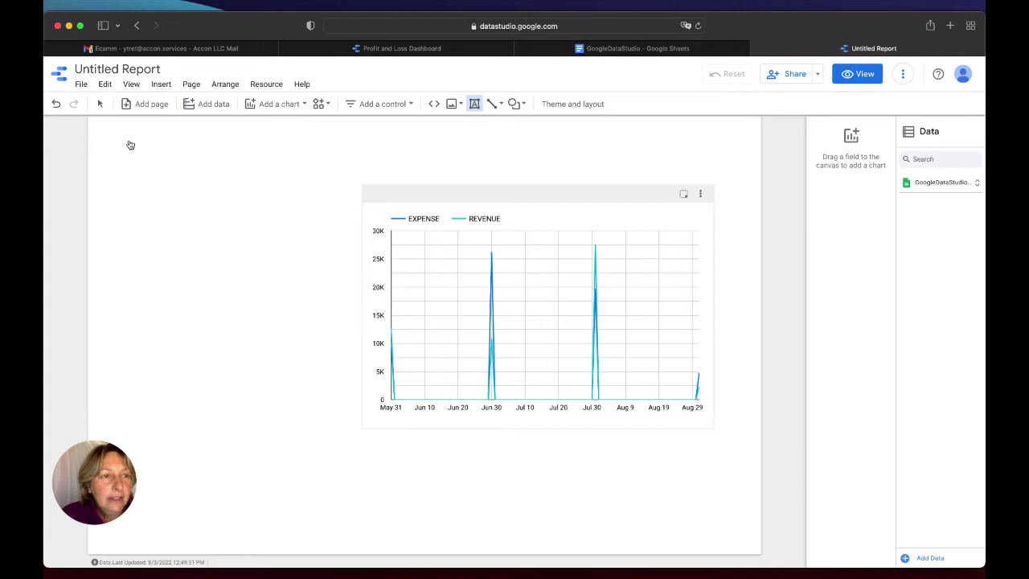
drag(116, 131, 336, 172)
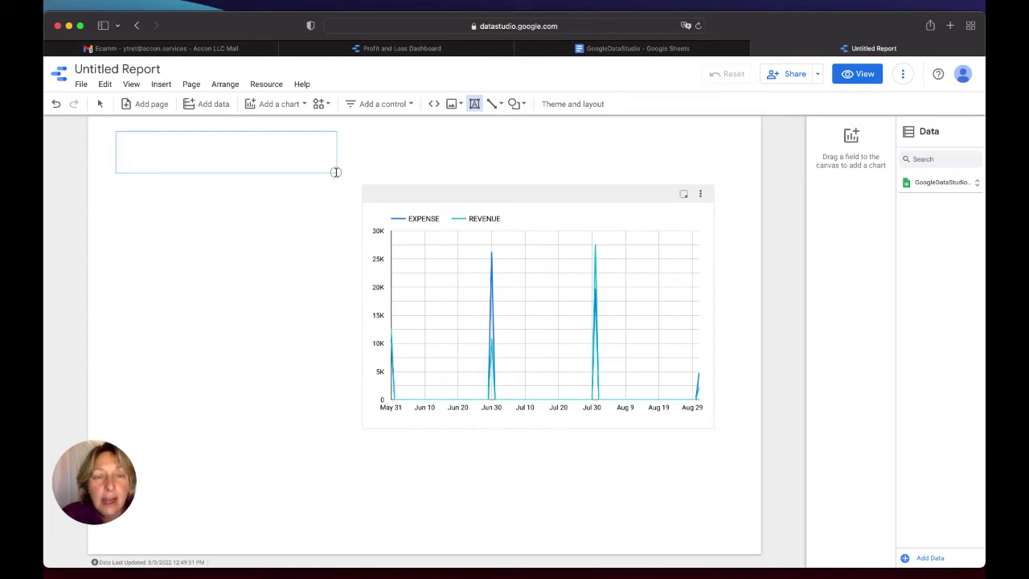
text(P)
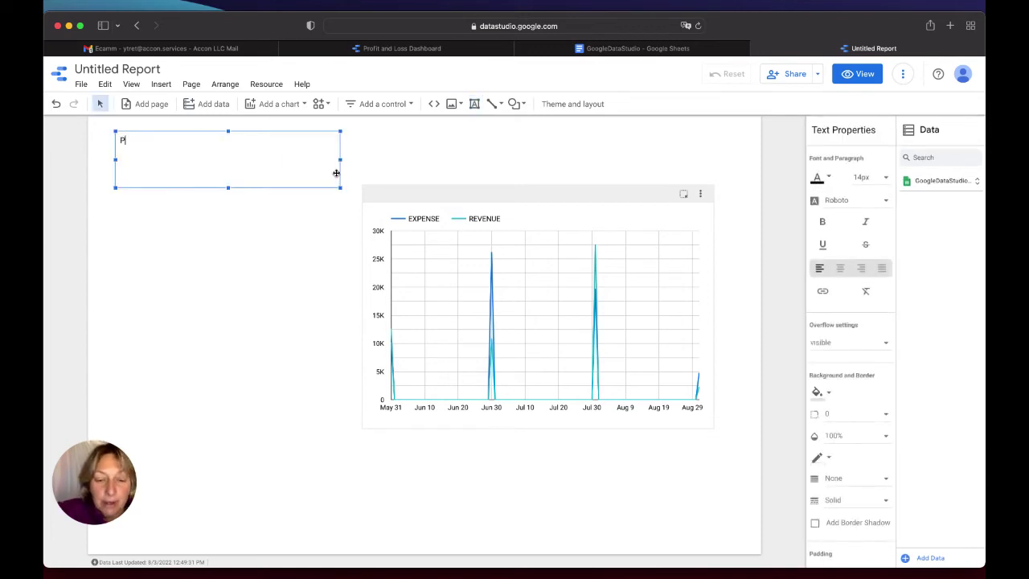
text(rofit and Loss)
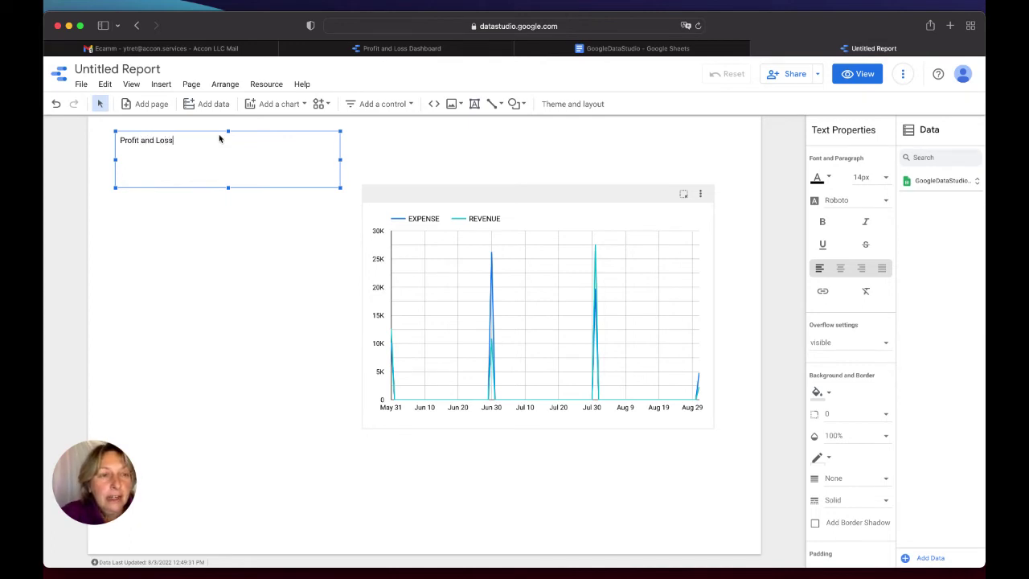
click(340, 186)
drag(340, 186, 284, 158)
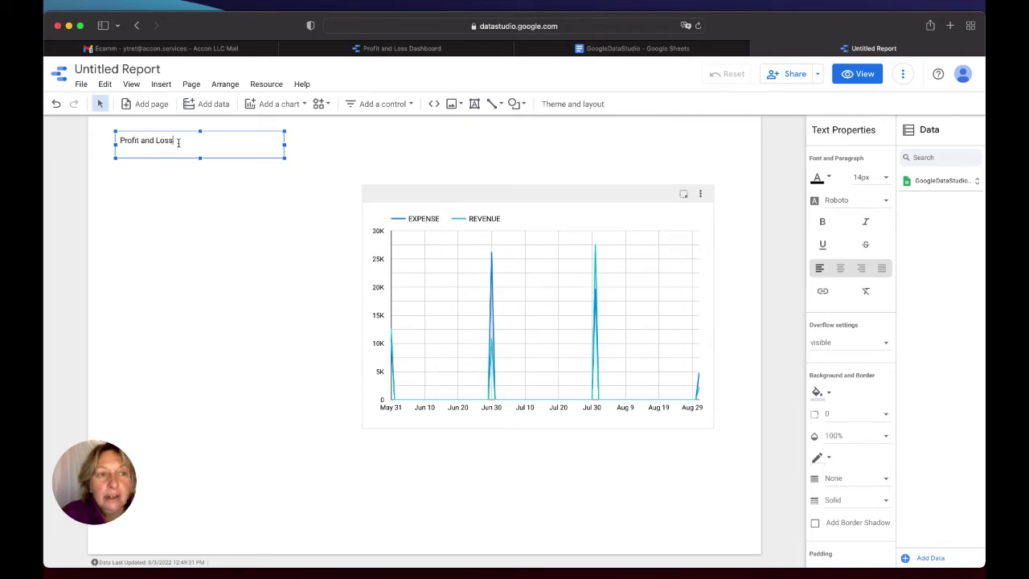
Make the 'Profit and Loss' title bold with a 40px font size
drag(179, 142, 99, 137)
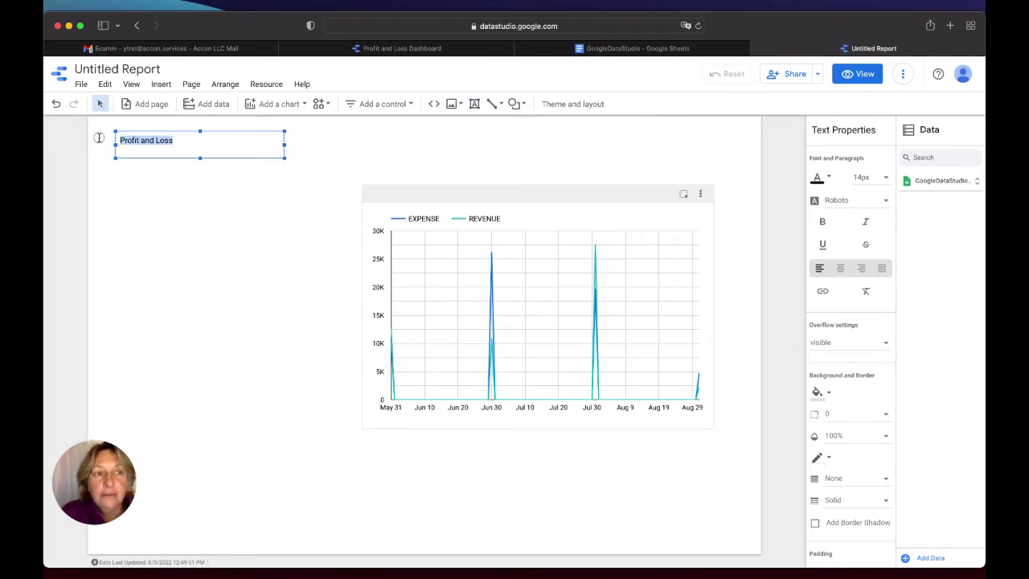
click(825, 222)
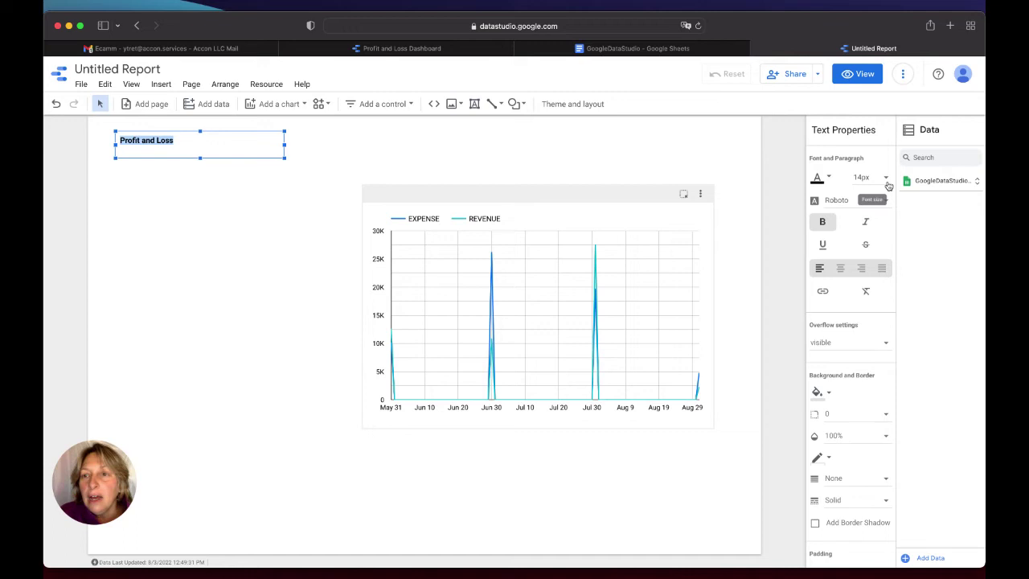
click(887, 180)
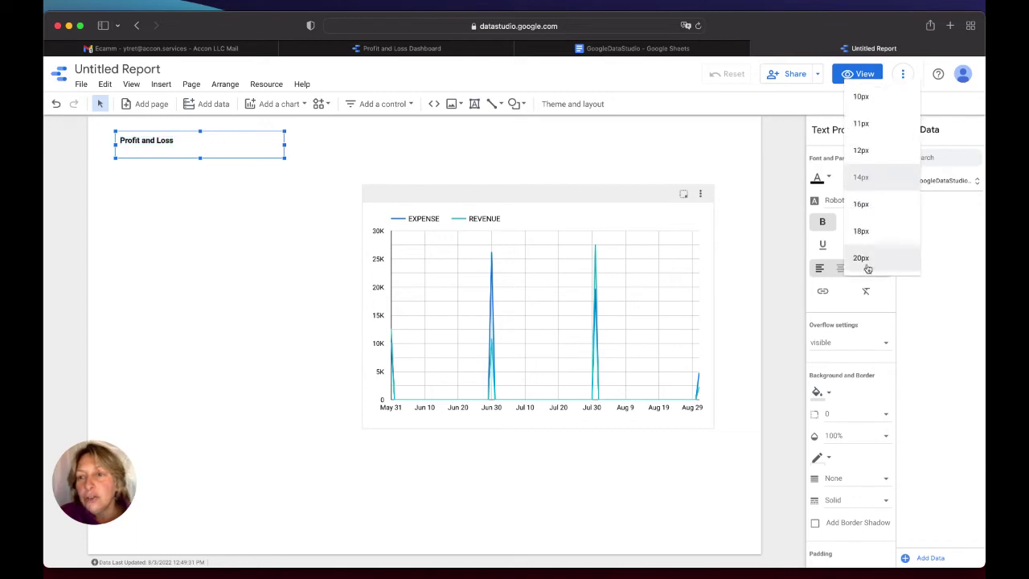
scroll(872, 248, down, 3)
scroll(875, 251, down, 3)
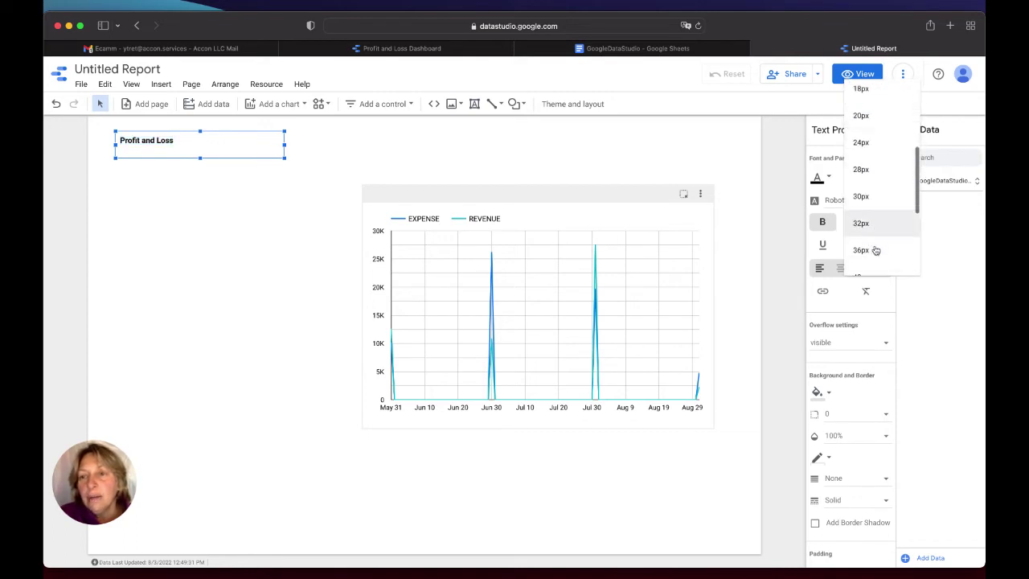
click(871, 239)
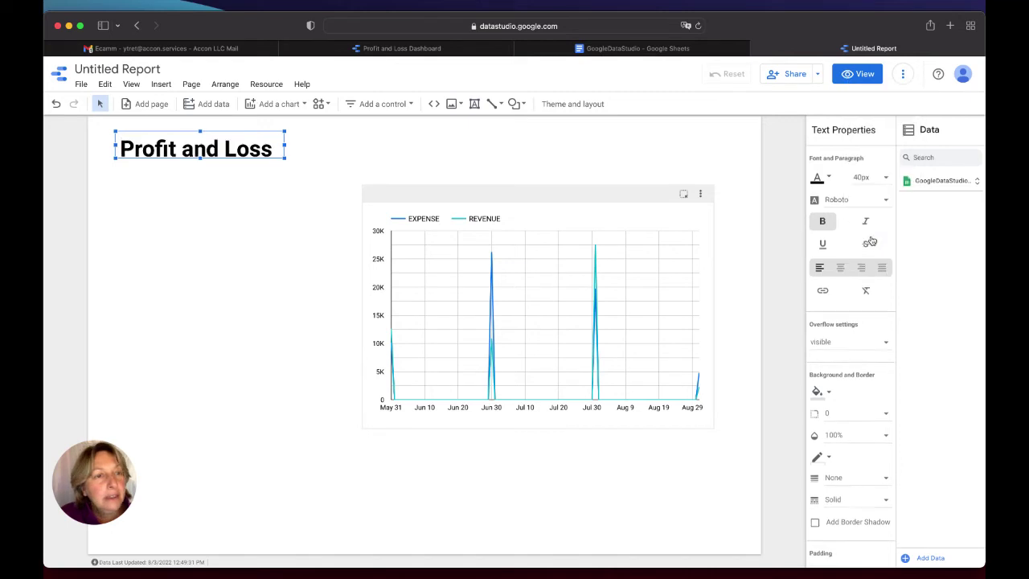
click(267, 311)
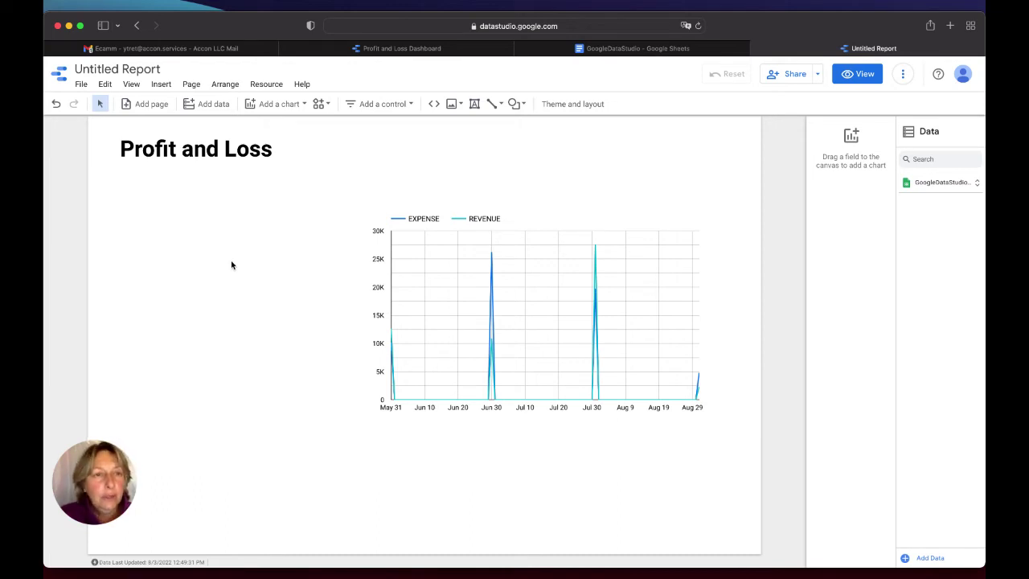
Insert a scorecard and size it into a box left of the time-series chart
click(291, 110)
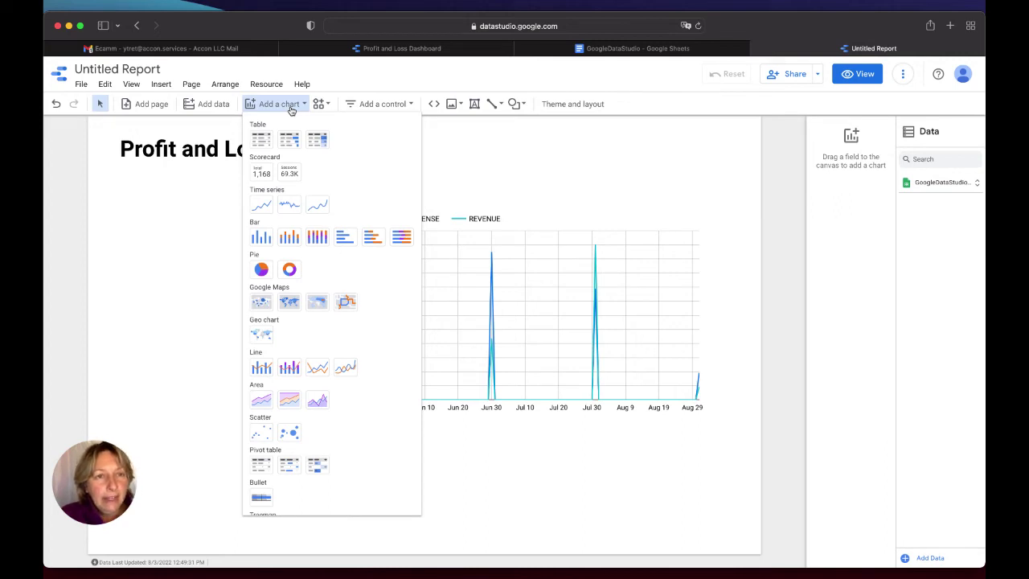
click(270, 176)
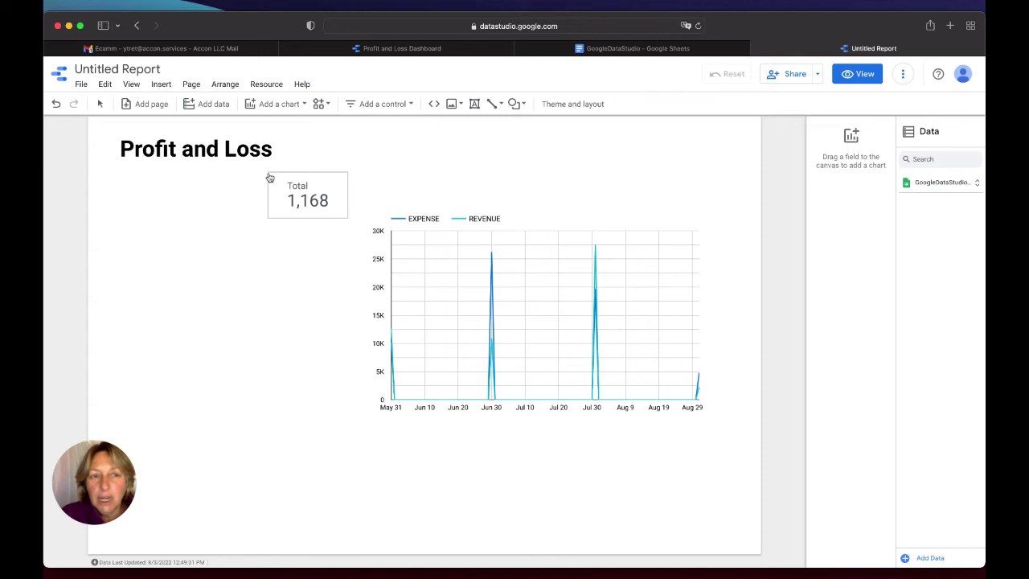
drag(270, 177, 152, 226)
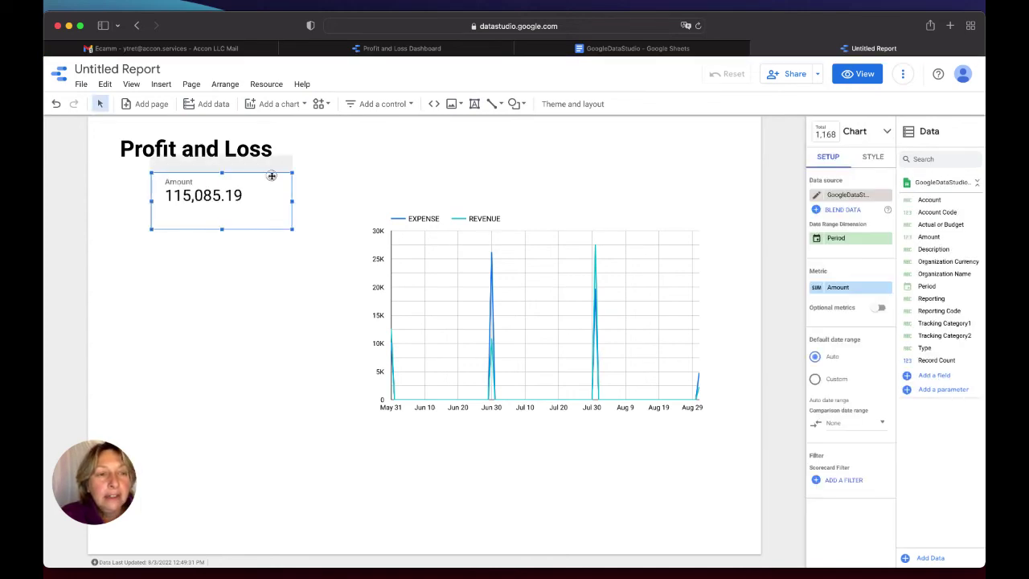
drag(271, 172, 254, 232)
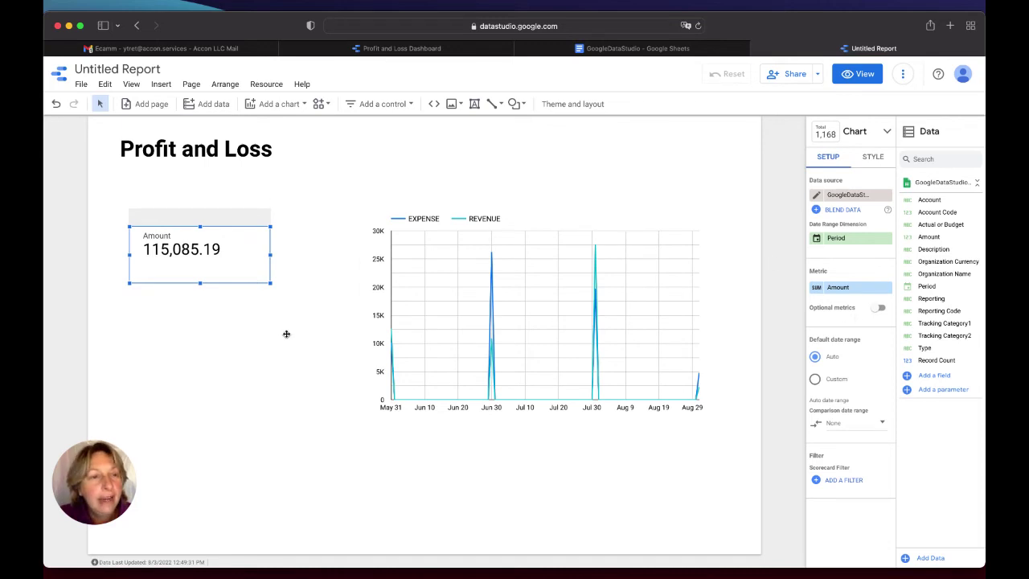
click(258, 295)
Rename the scorecard's Amount metric to 'Total Revenue'
click(233, 241)
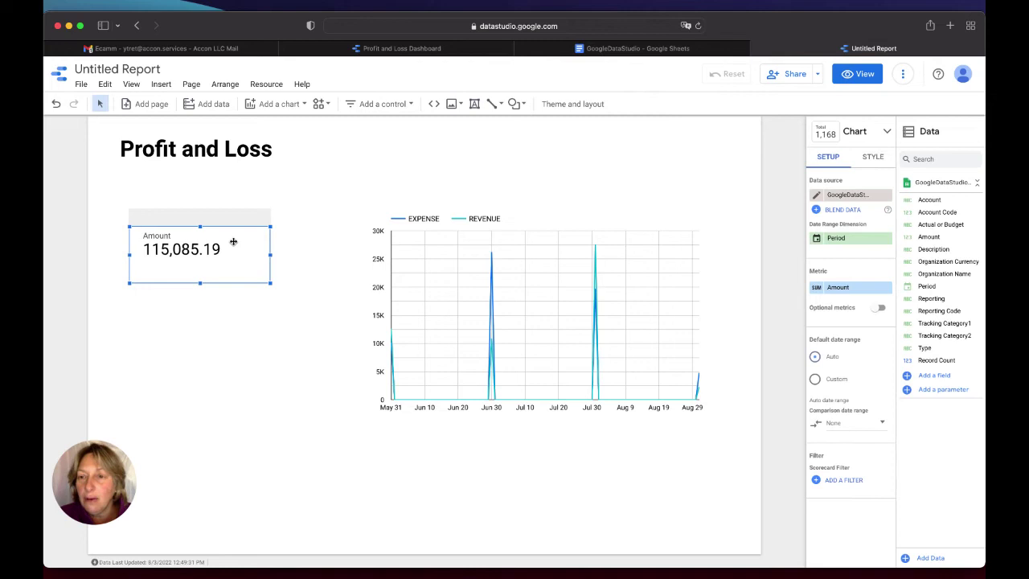
click(840, 287)
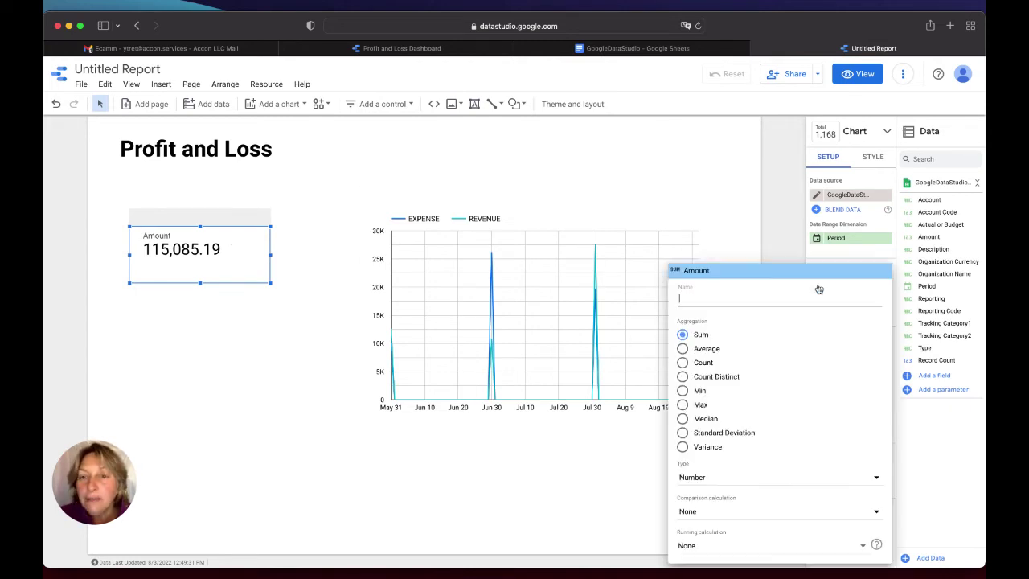
text(T)
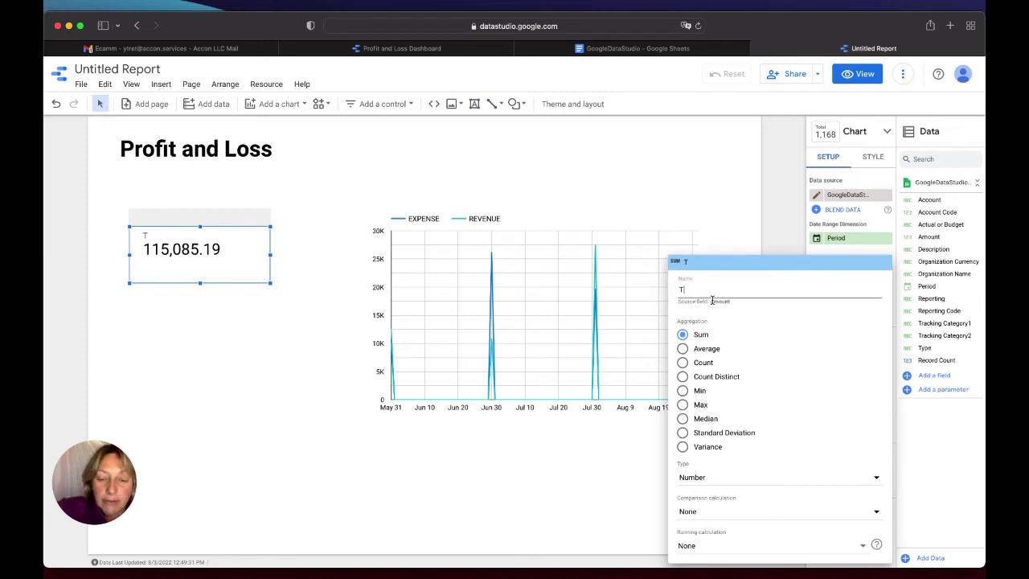
text(otal )
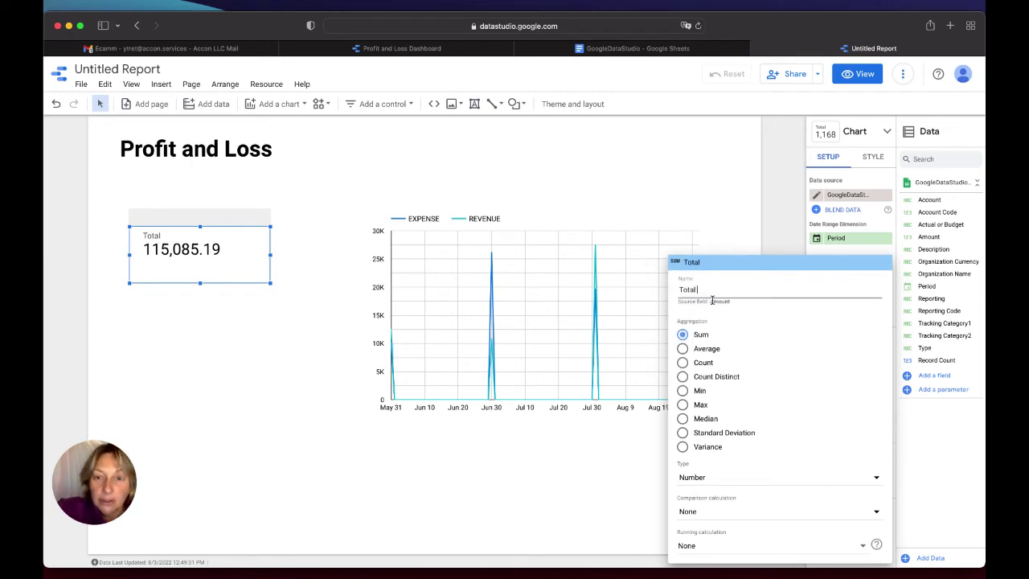
text(Revenue)
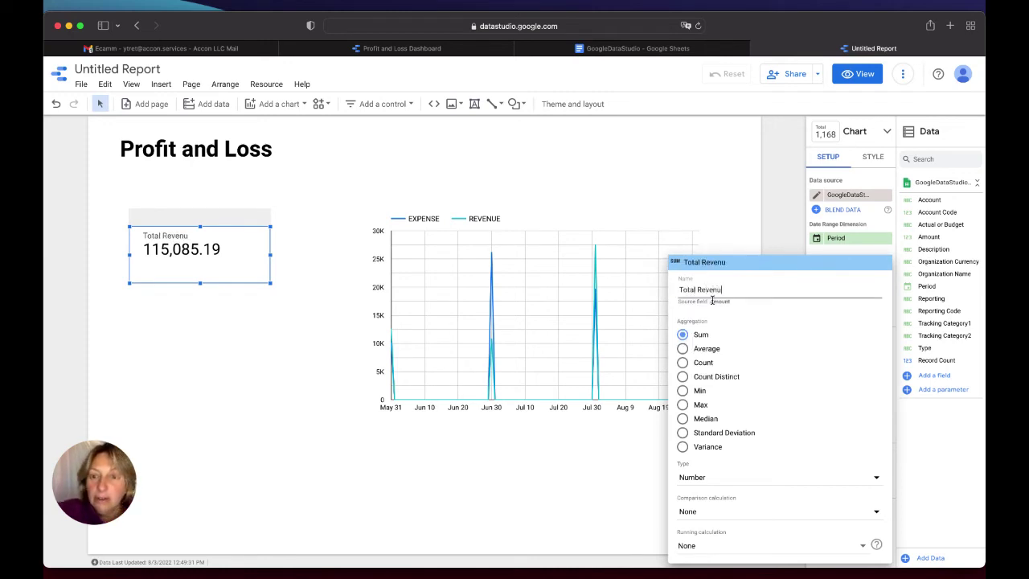
click(786, 220)
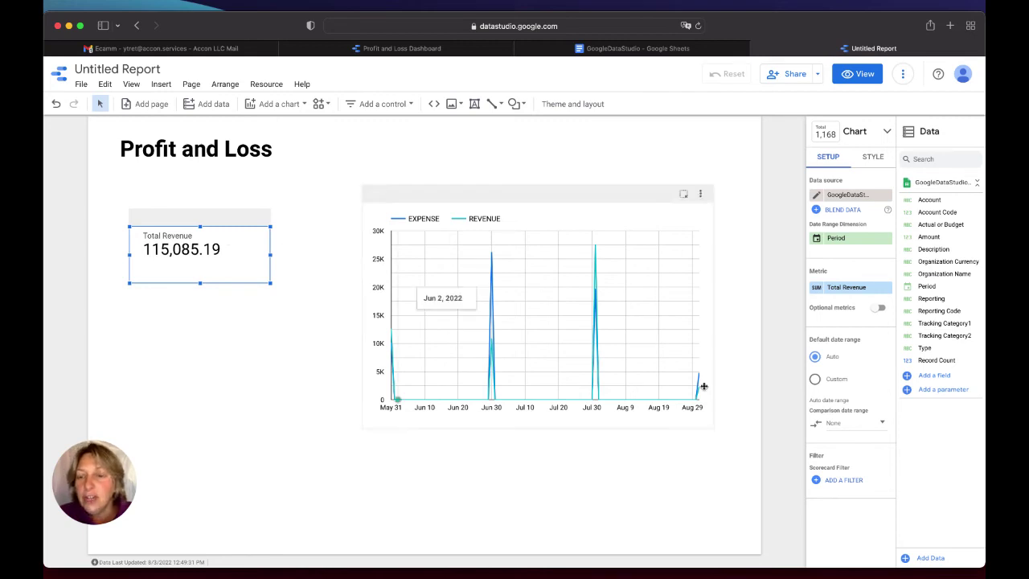
Create and save a scorecard filter including only Type equal to REVENUE, showing 53,378.32
click(850, 480)
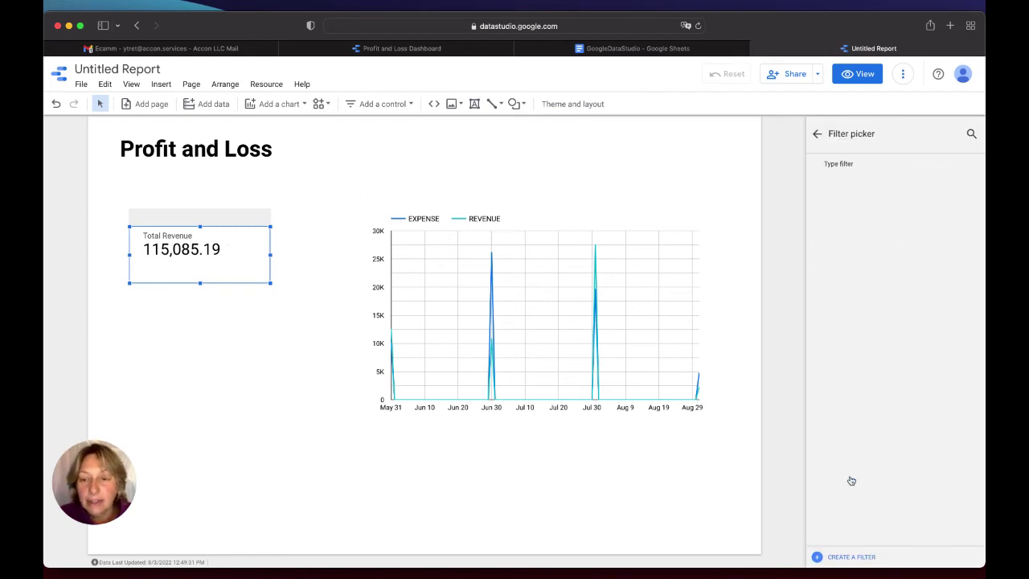
click(820, 557)
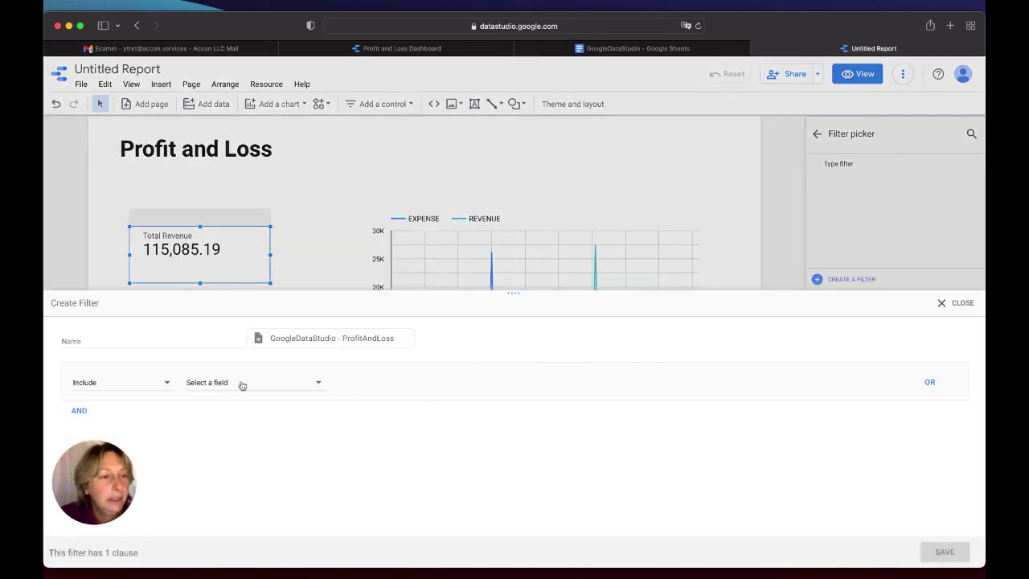
click(142, 338)
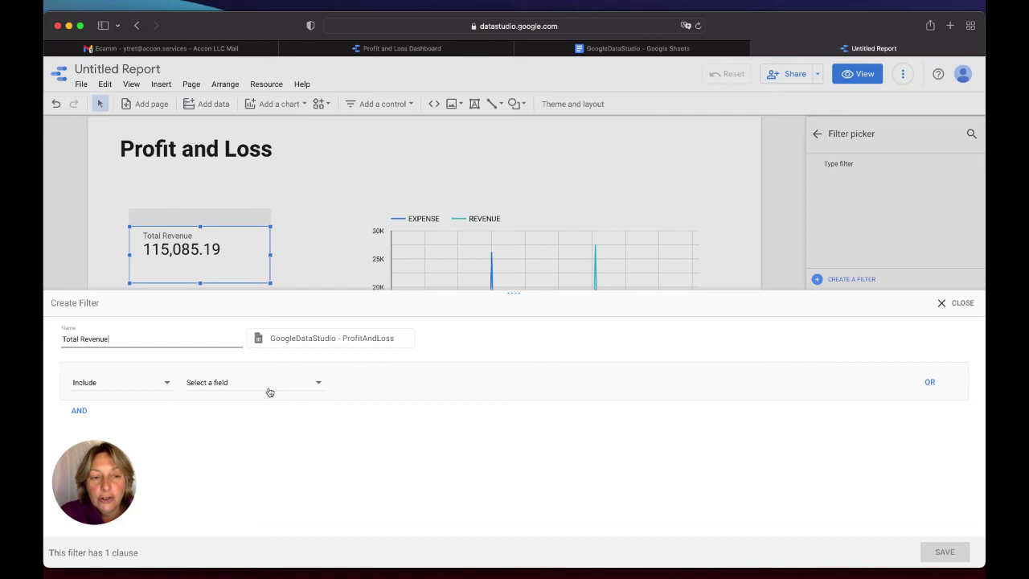
click(319, 385)
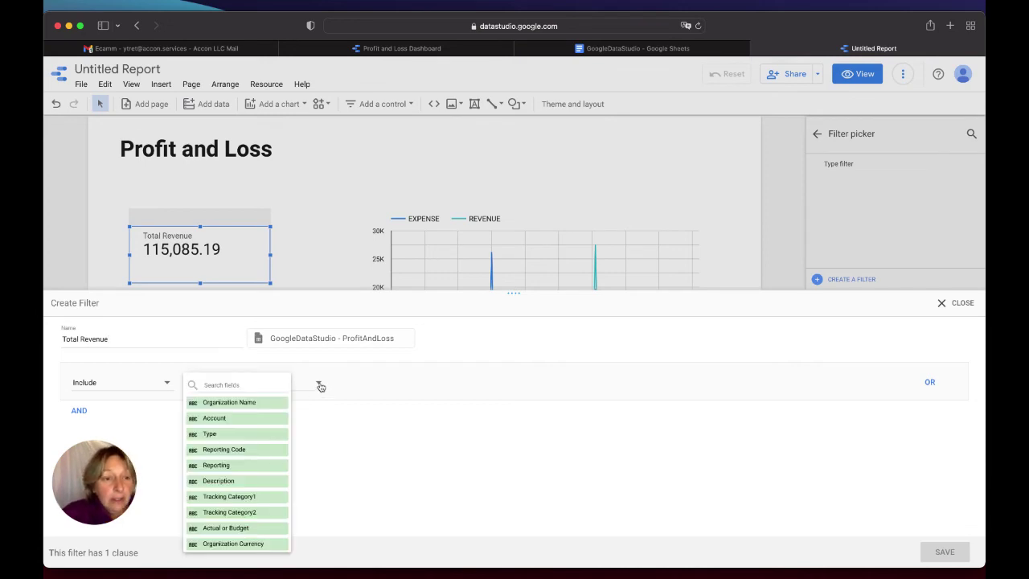
click(249, 436)
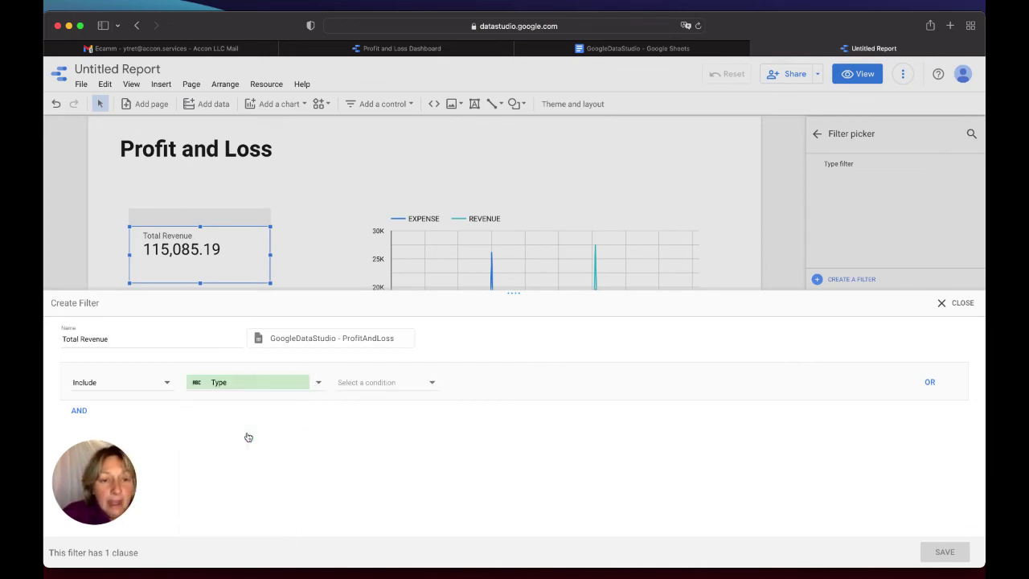
click(432, 385)
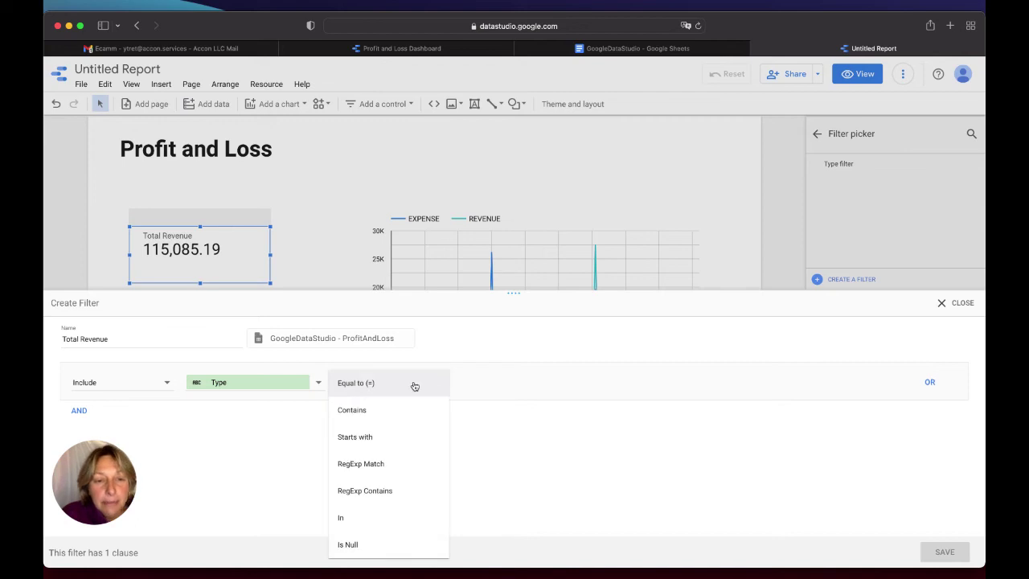
click(397, 386)
click(489, 384)
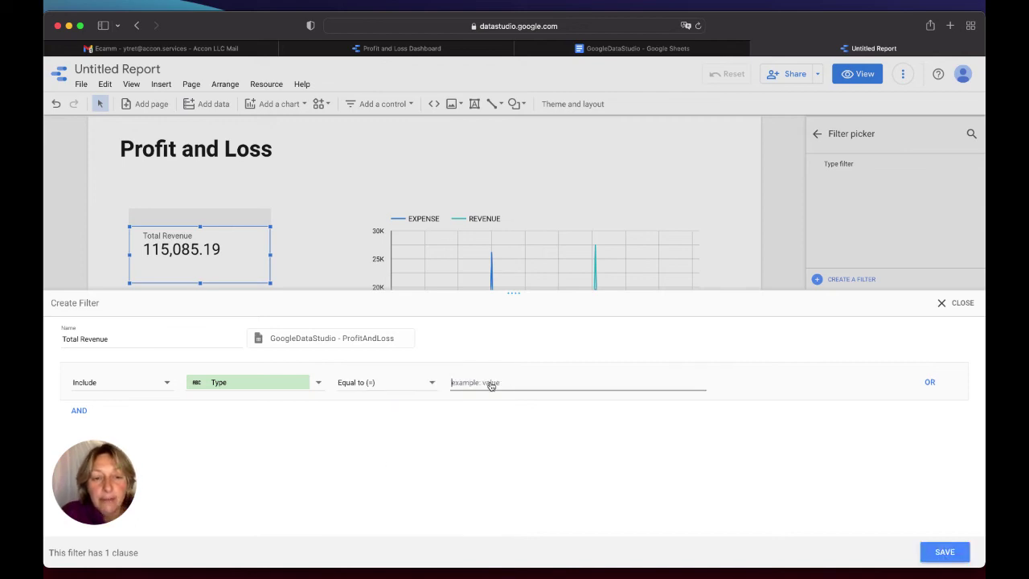
text(R)
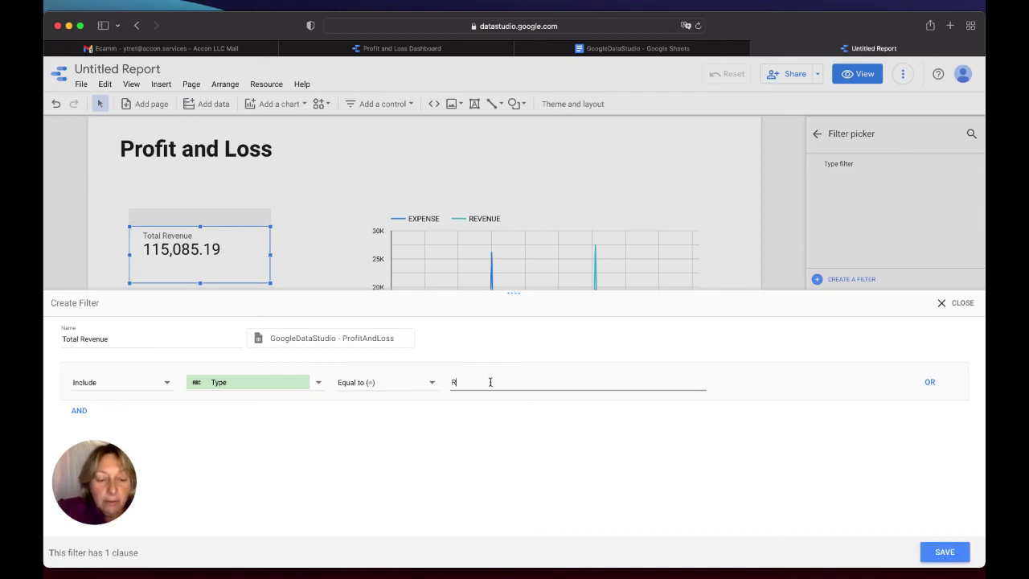
text(EVENUE)
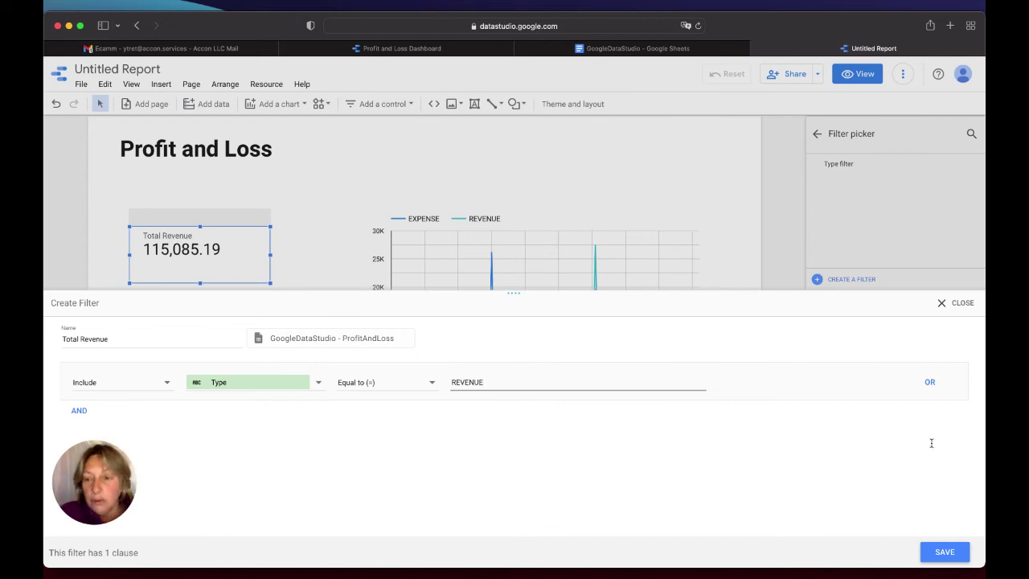
click(944, 551)
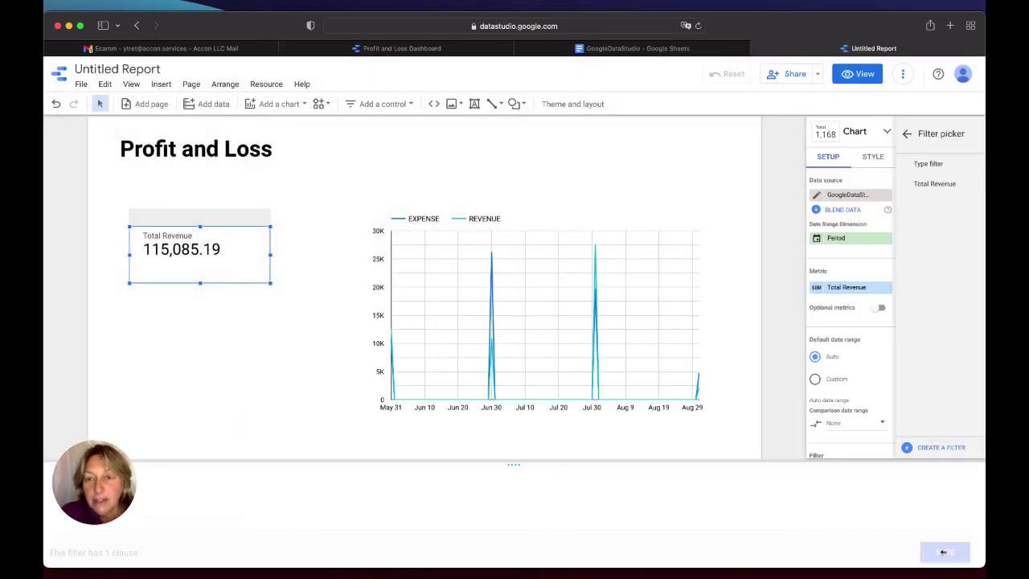
Set the scorecard's label font size to 30px
click(874, 157)
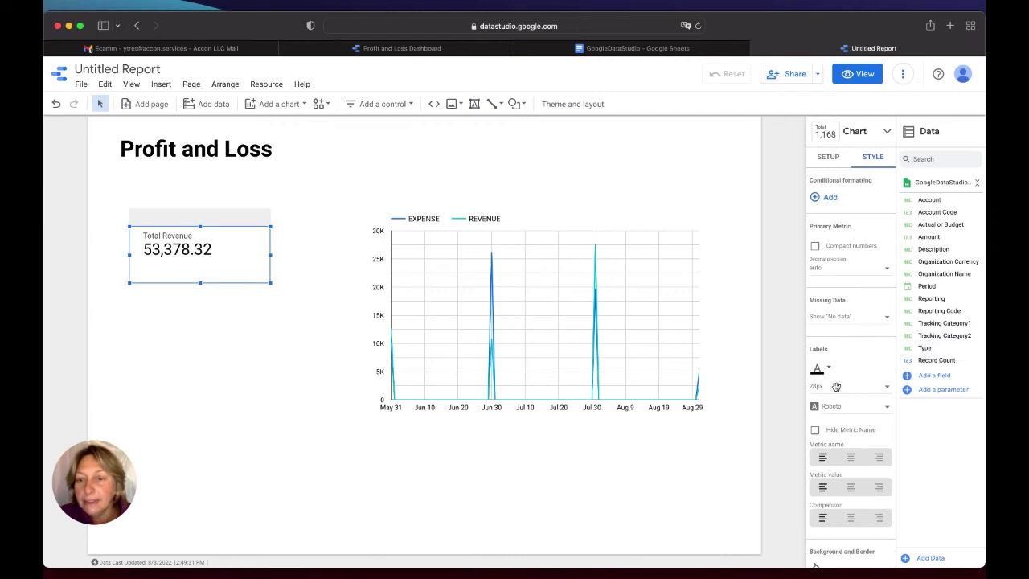
click(887, 387)
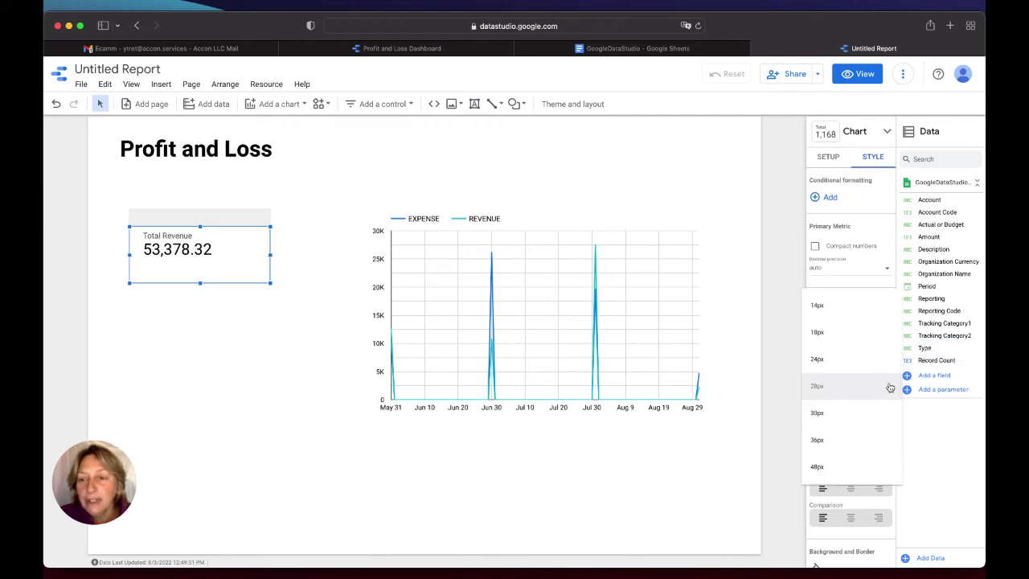
click(830, 412)
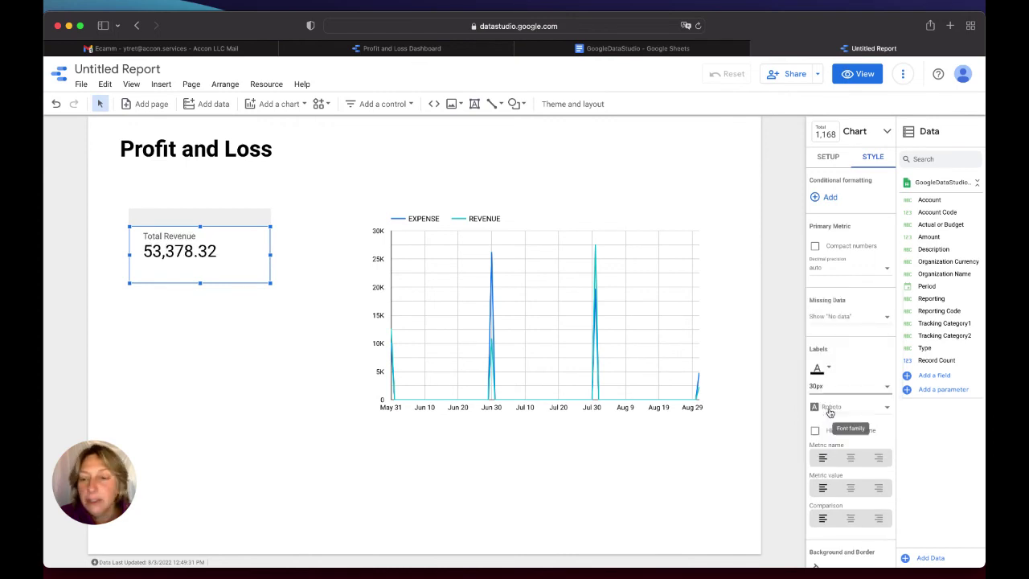
click(791, 424)
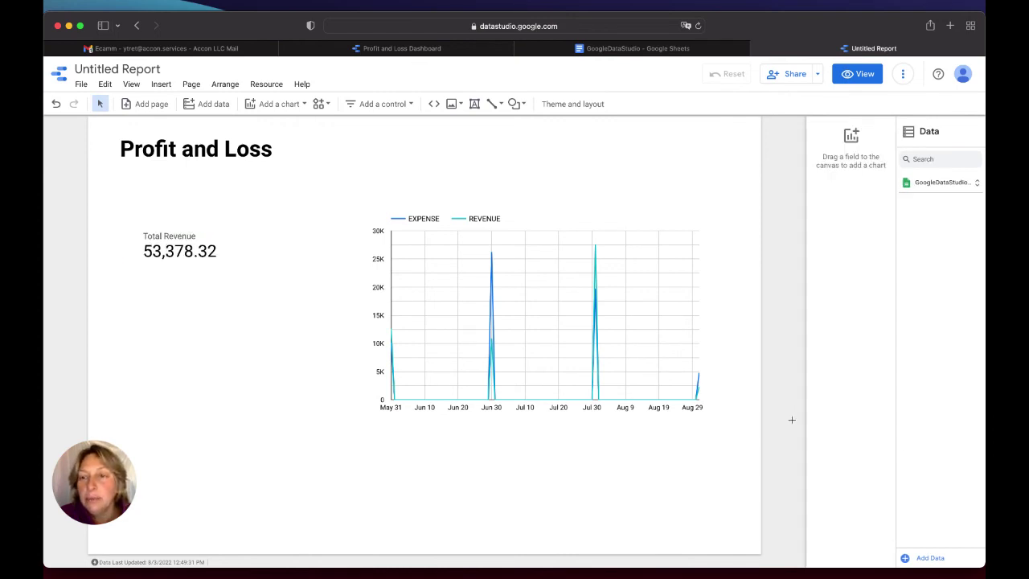
Change the Total Revenue scorecard's font family to Quicksand
click(187, 239)
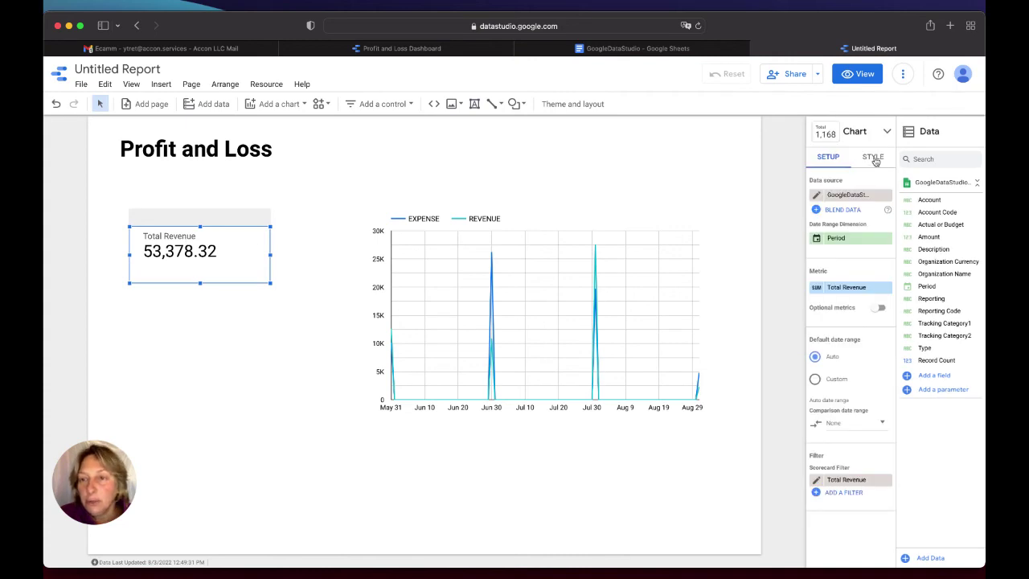
click(873, 159)
scroll(851, 384, down, 2)
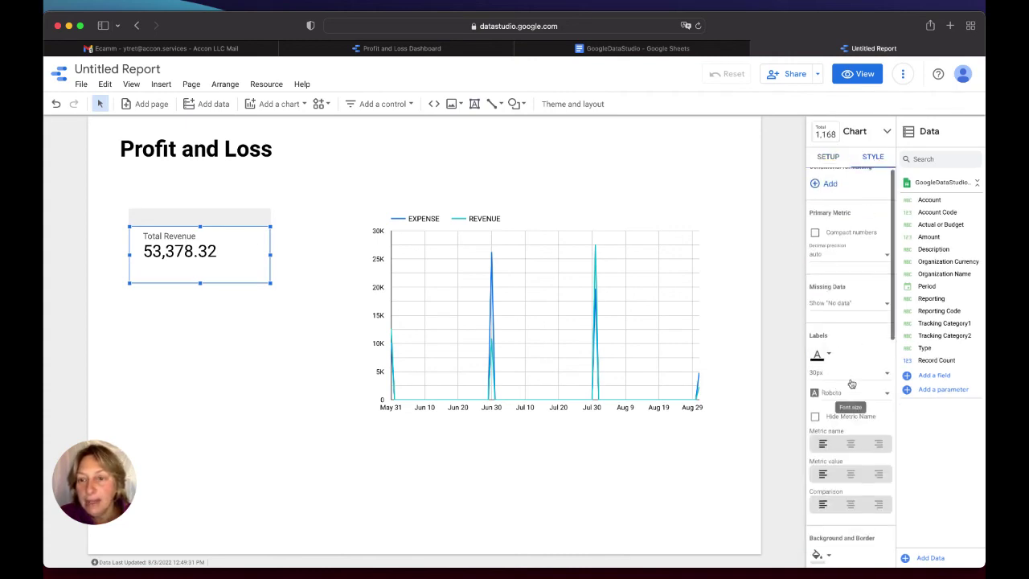
scroll(851, 384, down, 7)
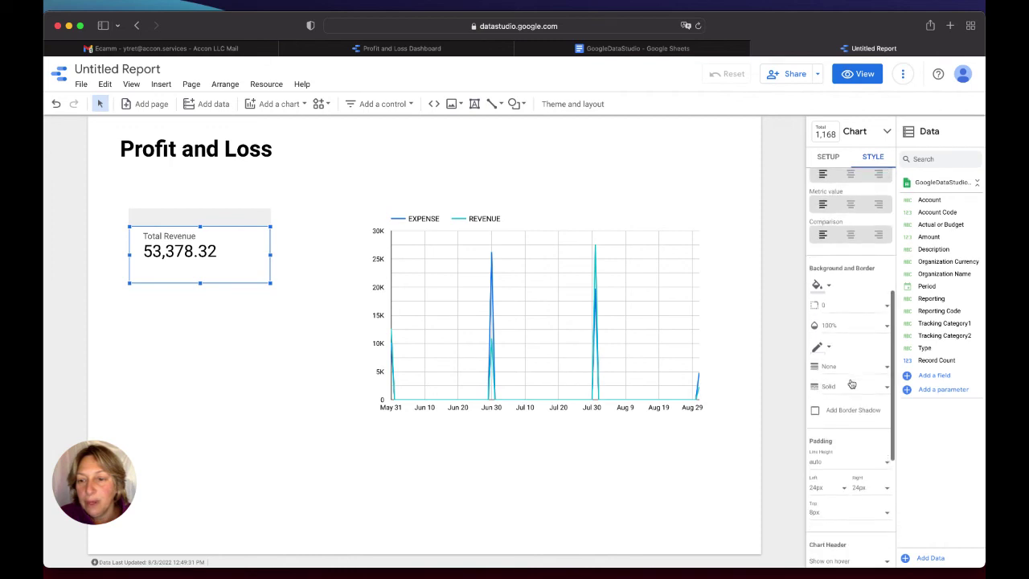
scroll(851, 385, down, 3)
scroll(851, 384, up, 7)
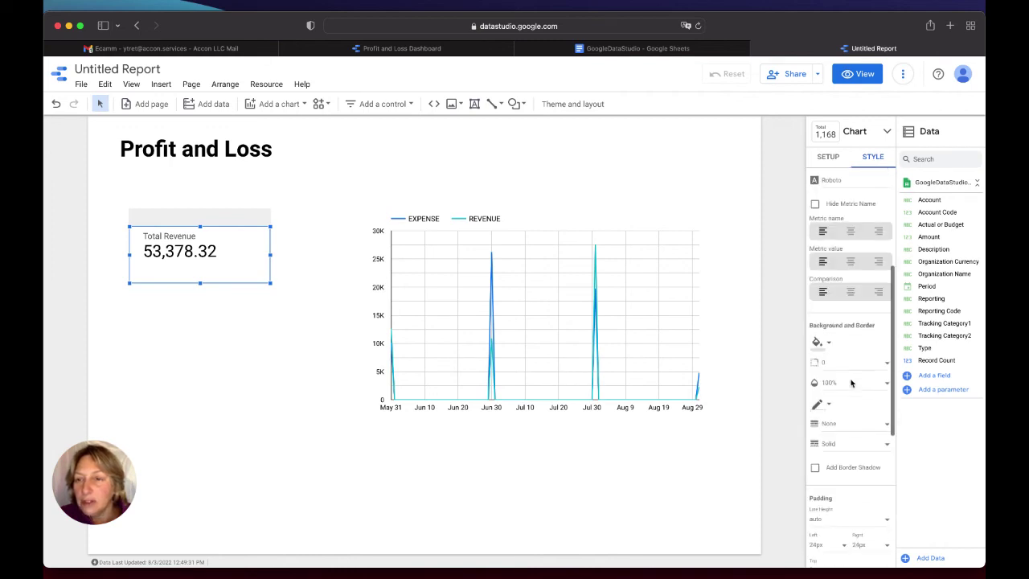
scroll(851, 385, up, 4)
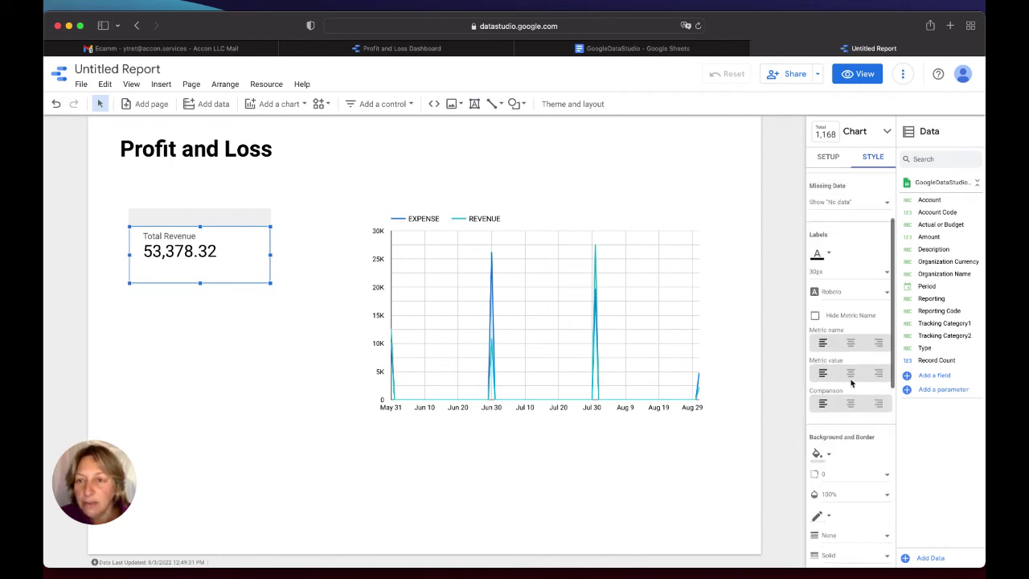
scroll(851, 384, up, 2)
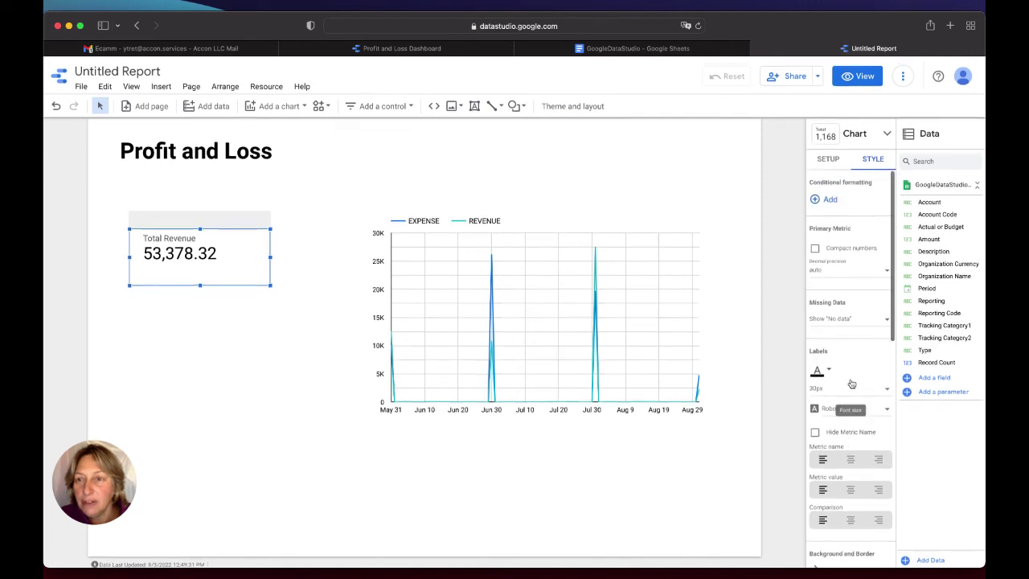
click(887, 413)
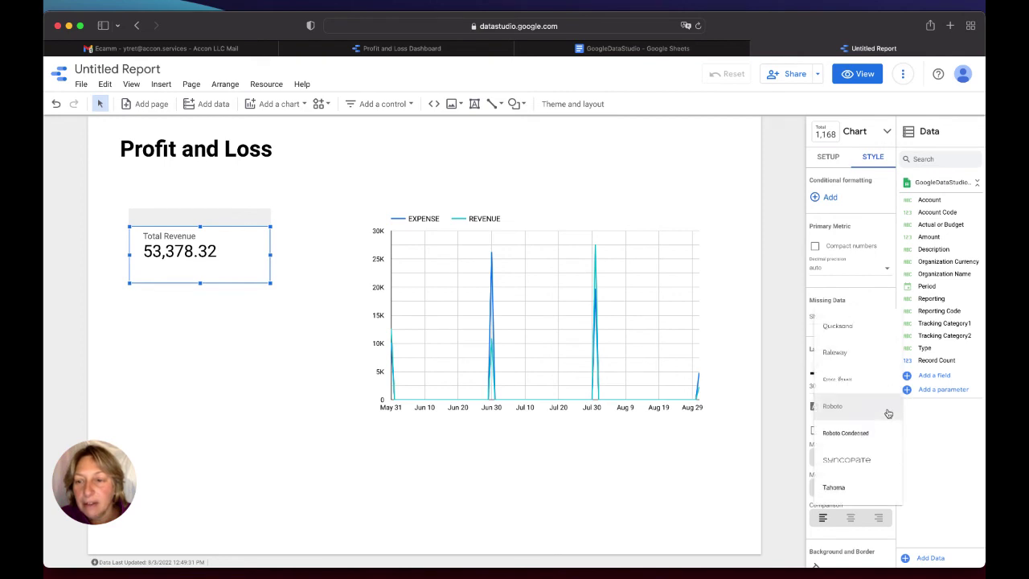
click(856, 329)
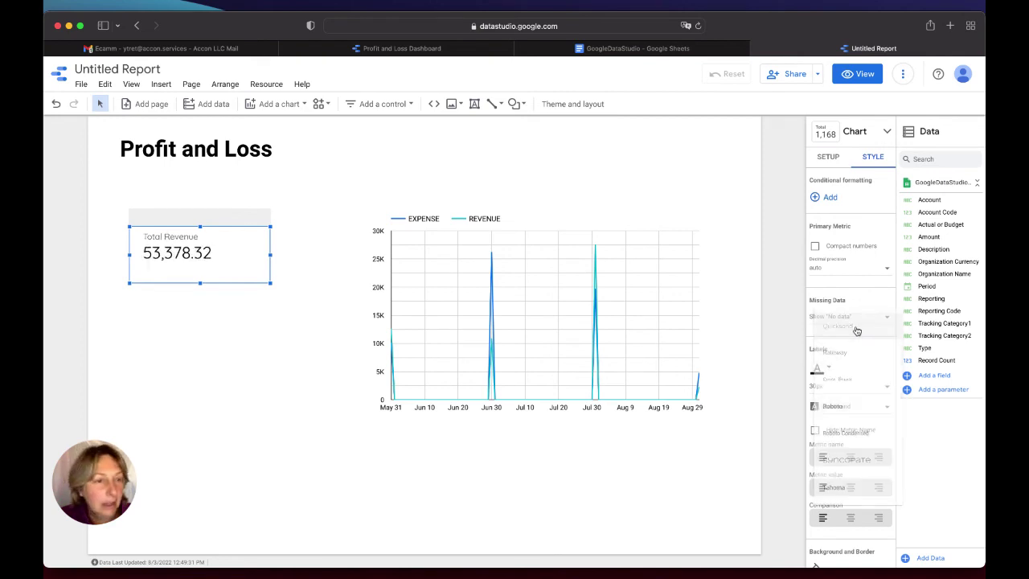
click(632, 482)
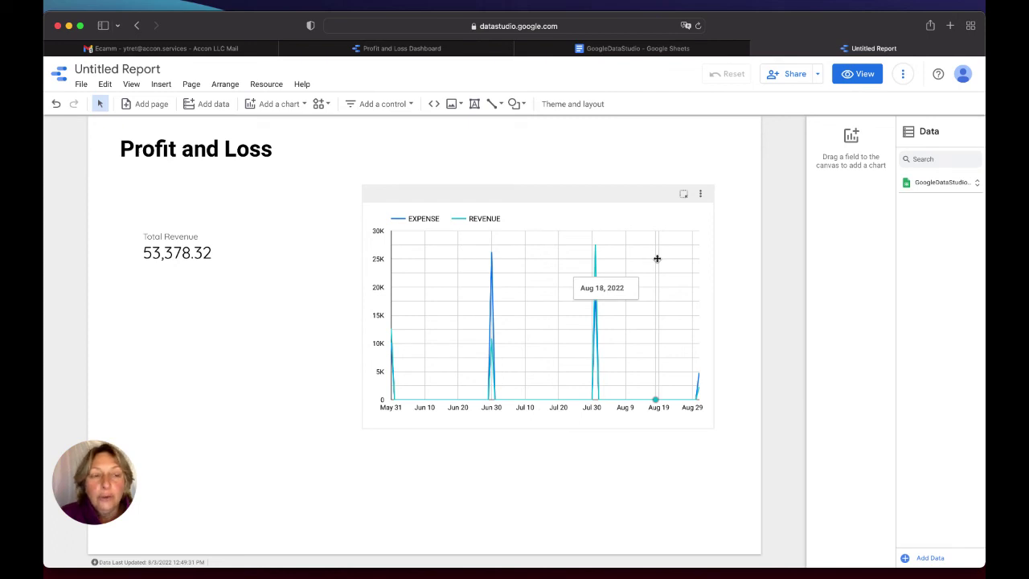
Switch the Profit and Loss report from editing into view mode
click(864, 74)
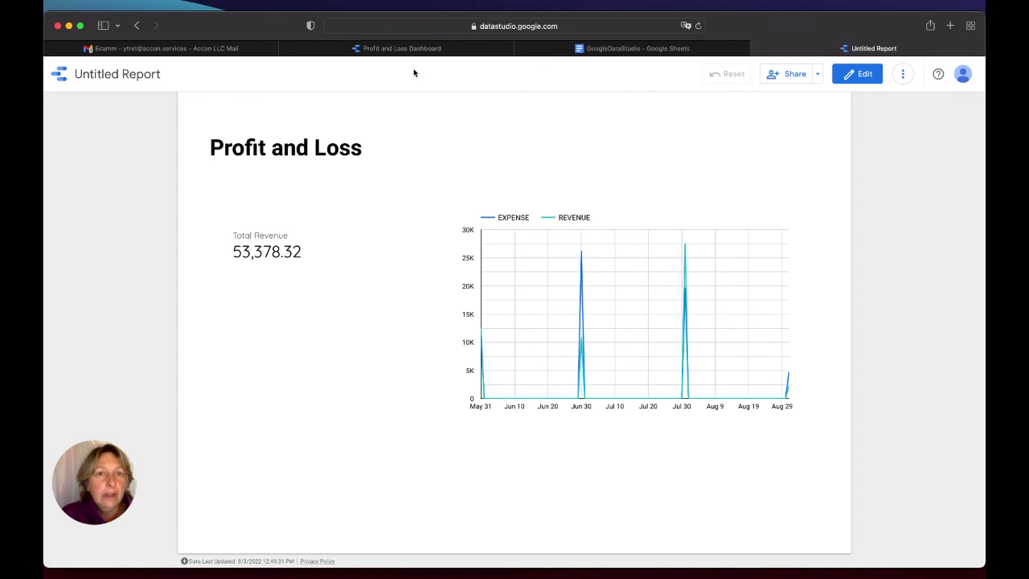
Preview the Profit and Loss Dashboard in view mode, then show the GoogleDataStudio spreadsheet
click(409, 49)
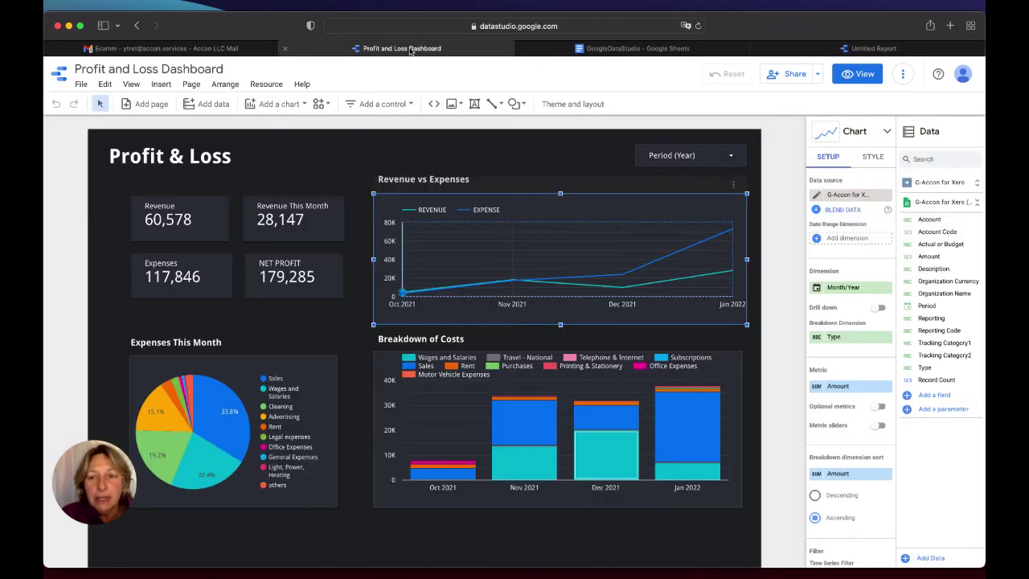
click(789, 217)
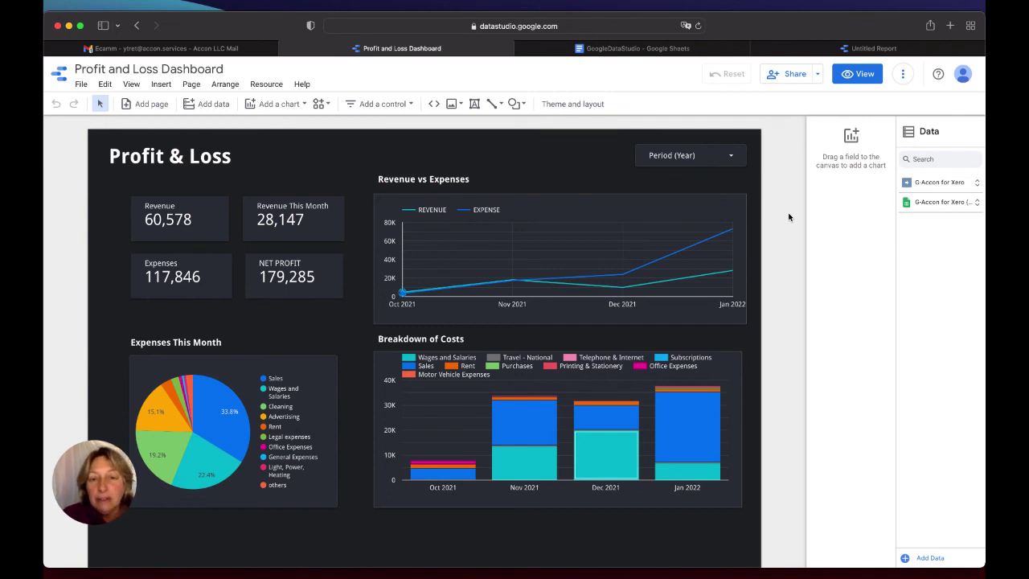
click(868, 75)
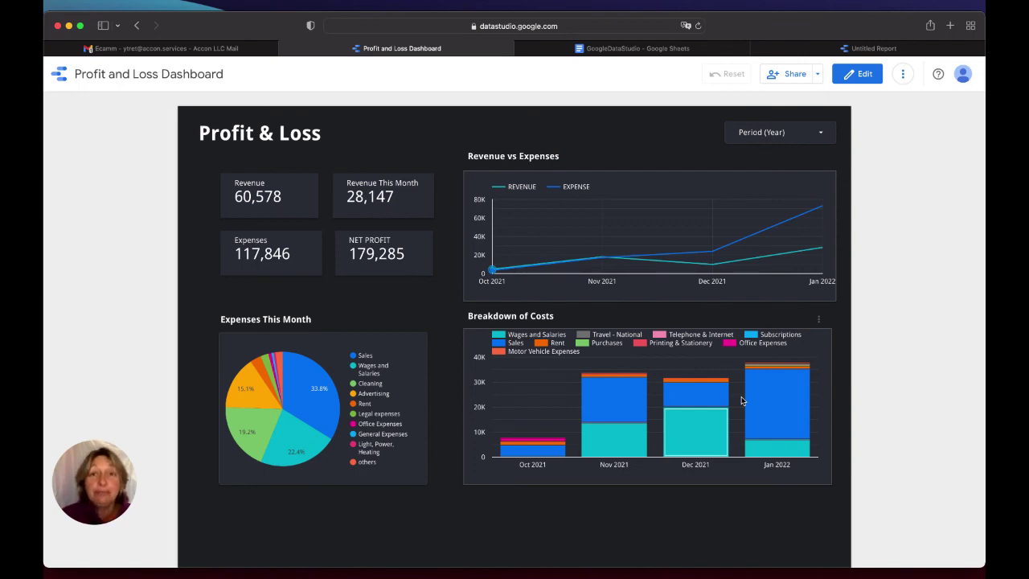
click(649, 50)
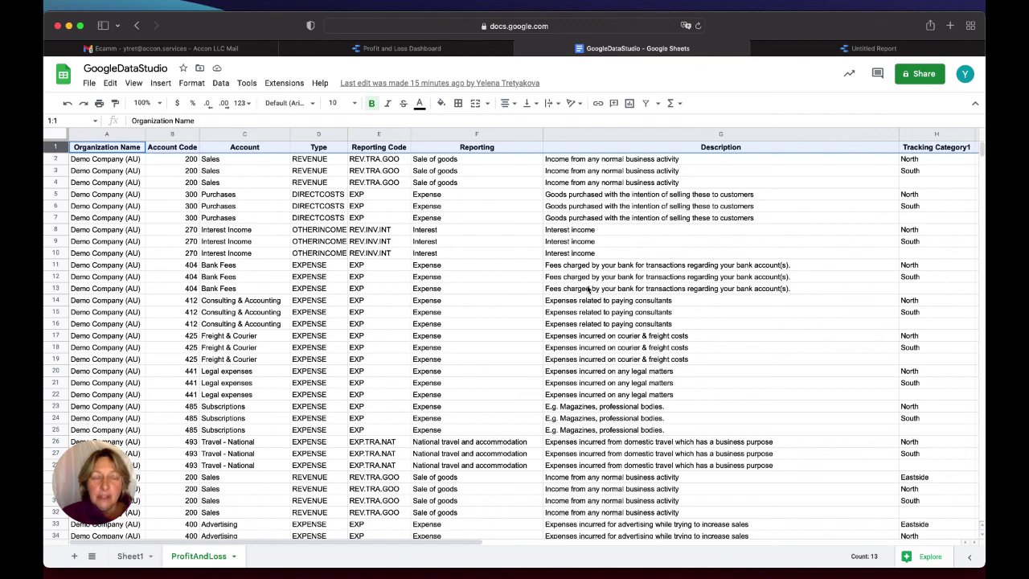
Glance at the Untitled Report tab, then go back to the Profit and Loss Dashboard
click(874, 49)
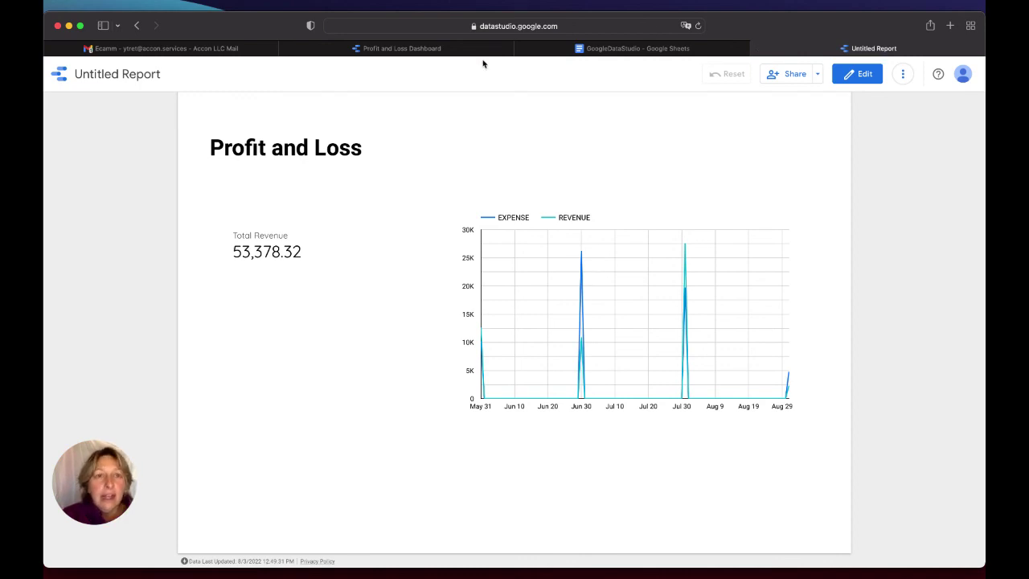
click(416, 52)
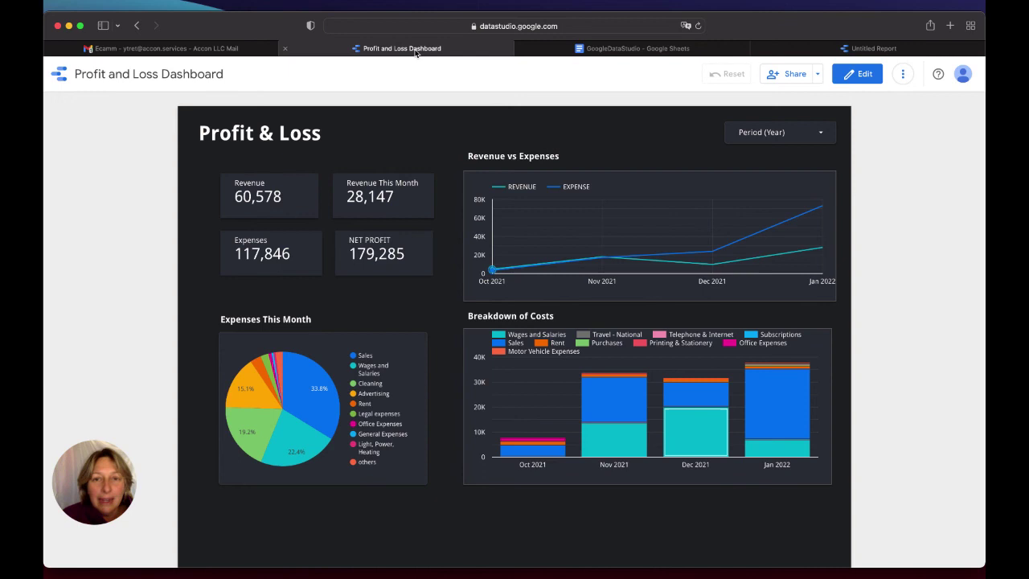